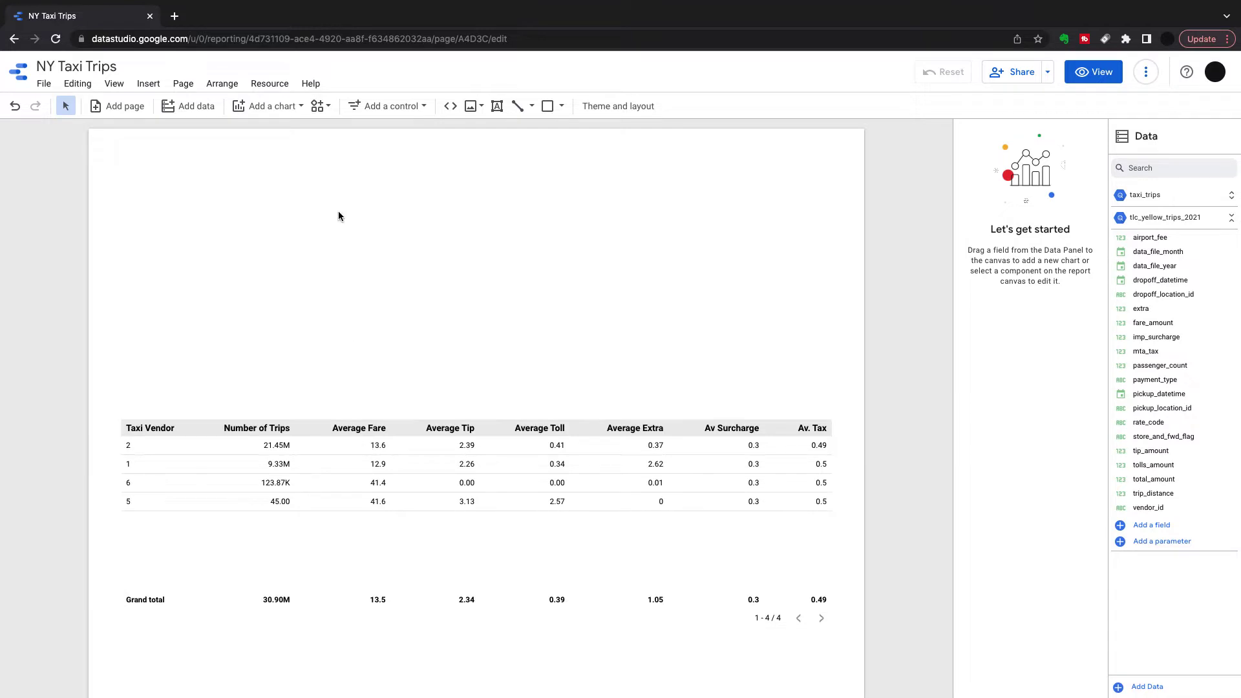
# - Place a scatter chart at the top of the page and widen it across the page above the vendor table
pyautogui.click(284, 107)
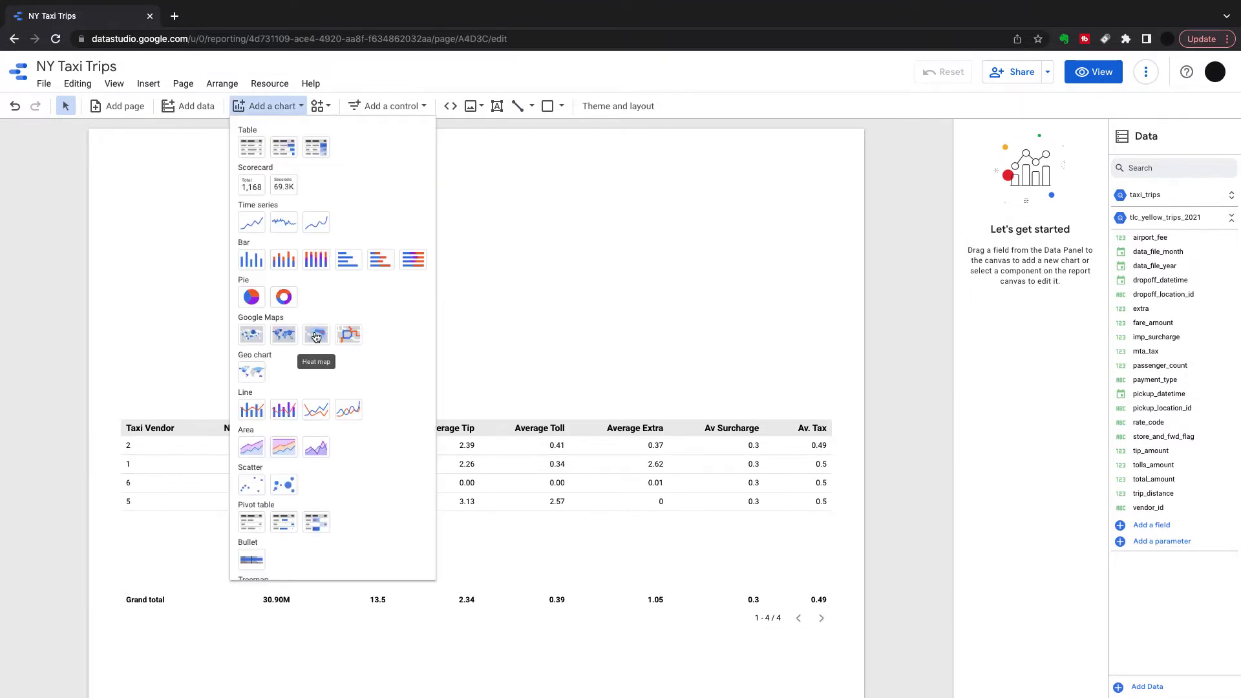
pyautogui.scroll(-1, 278, 485)
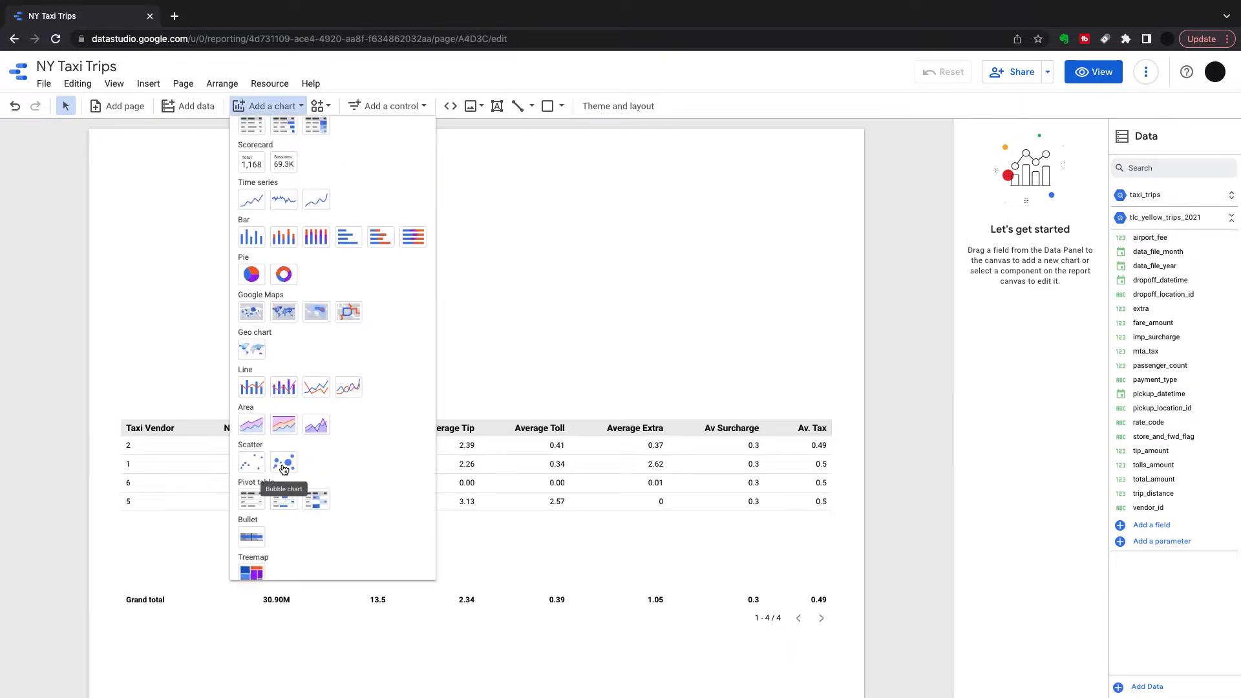
pyautogui.click(253, 464)
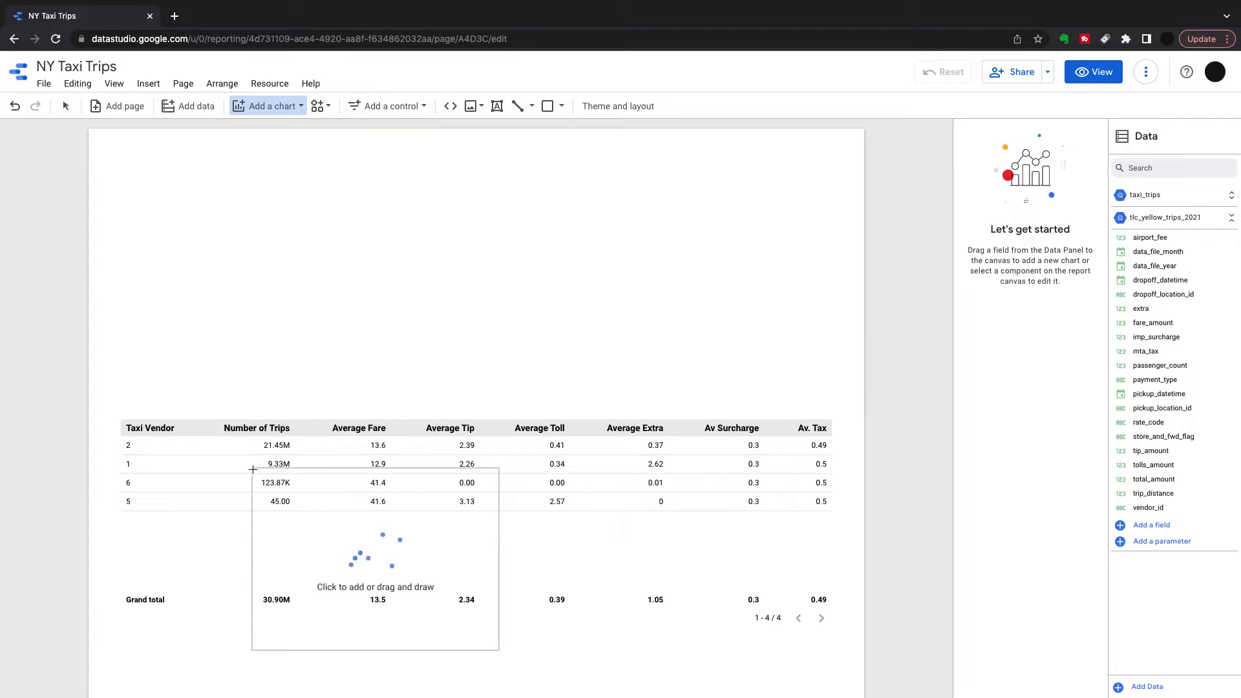
pyautogui.click(121, 146)
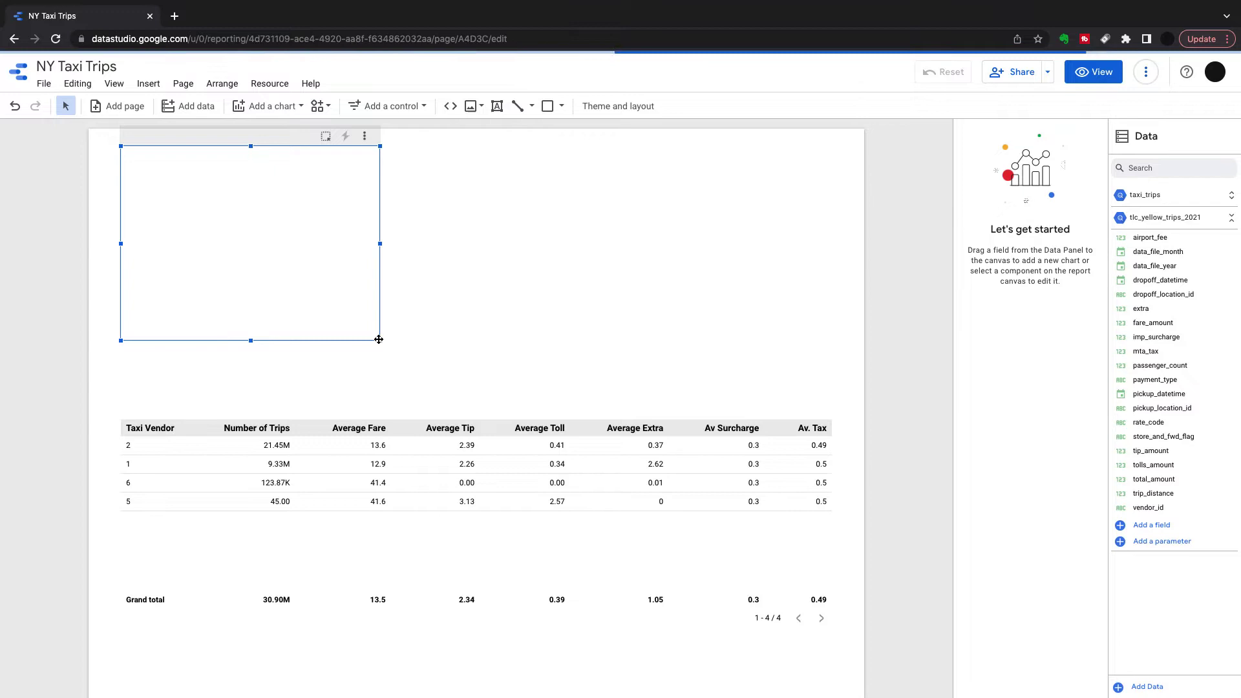
pyautogui.moveTo(402, 344); pyautogui.dragTo(837, 392)
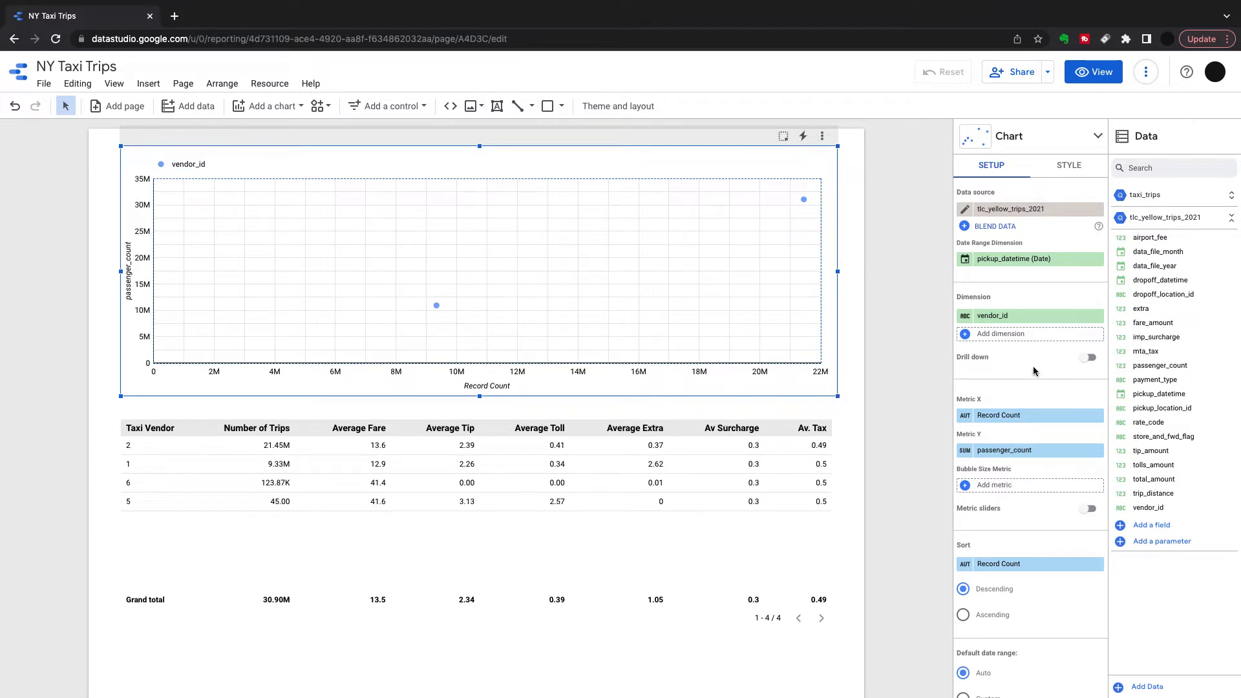
# - Replace vendor_id with payment_type as dimension; put total_amount on Metric X and fare_amount on Metric Y
pyautogui.scroll(-2, 1033, 367)
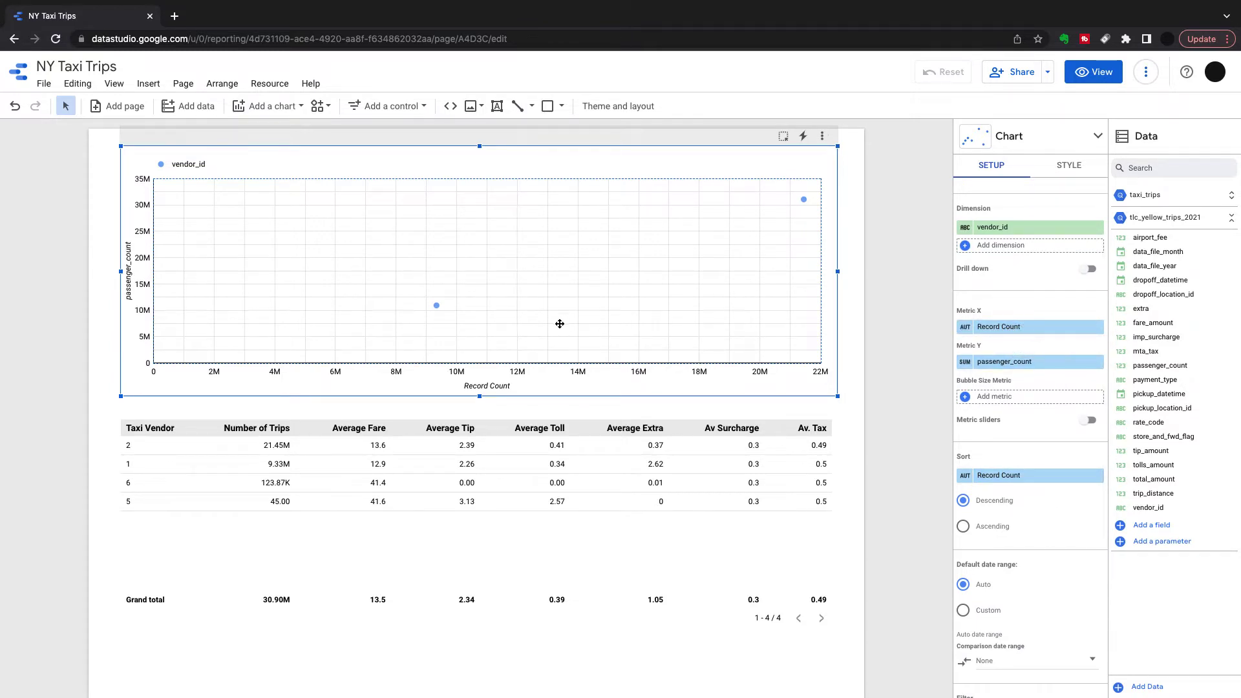
pyautogui.moveTo(436, 311)
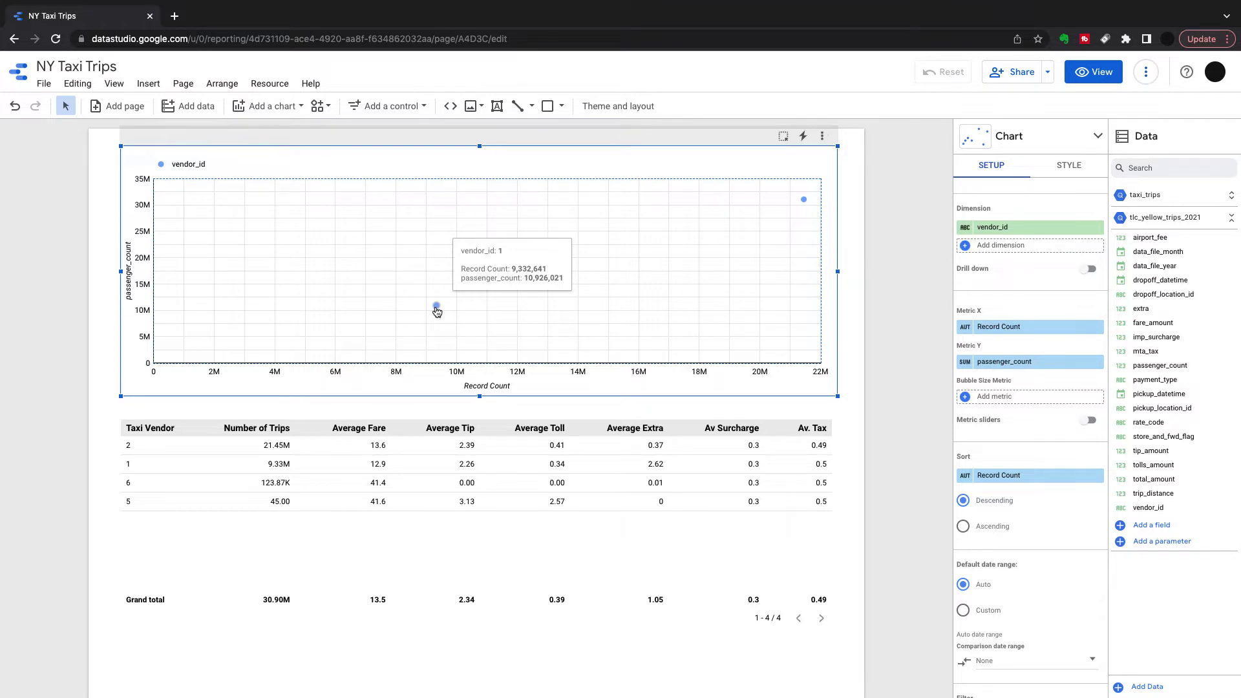
pyautogui.moveTo(802, 204)
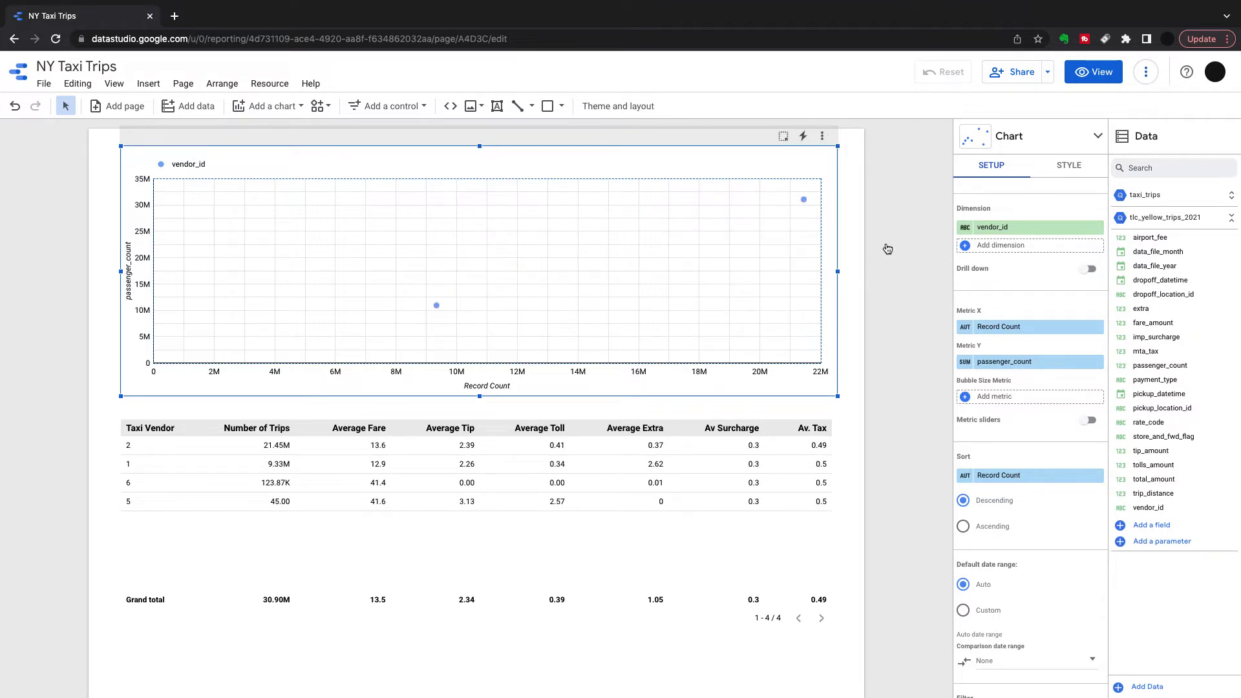
pyautogui.scroll(2, 1068, 379)
pyautogui.scroll(1, 1068, 379)
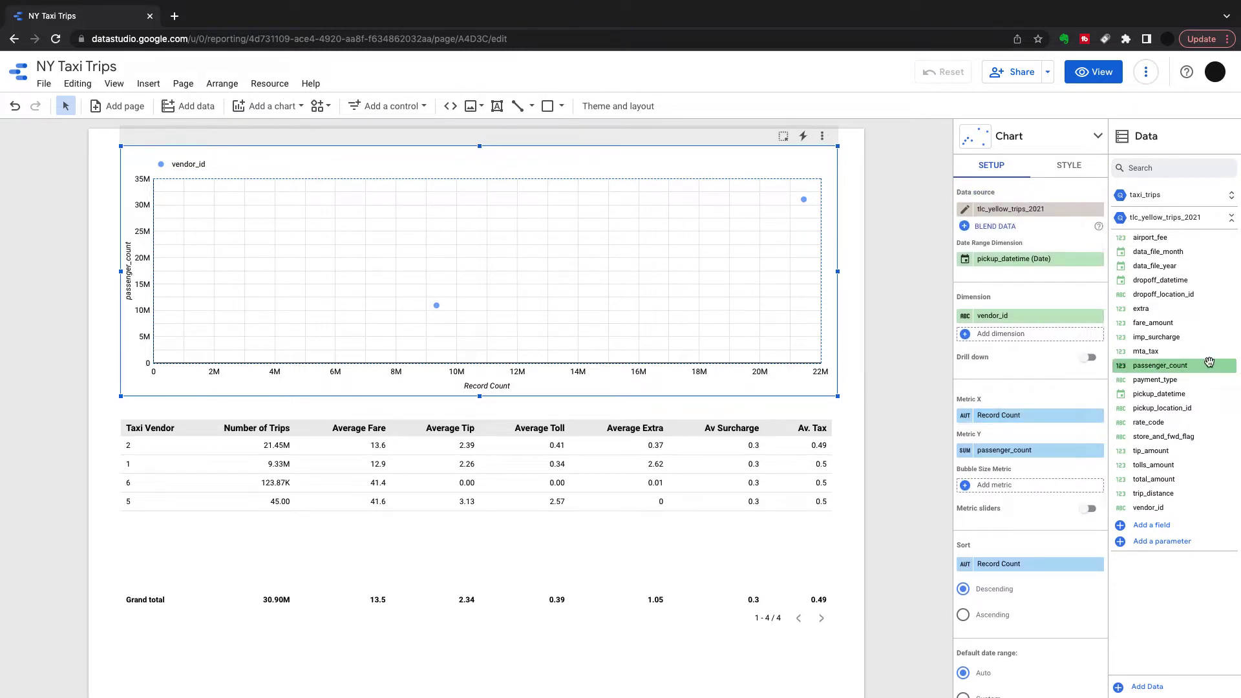
pyautogui.moveTo(1163, 379); pyautogui.dragTo(1036, 321)
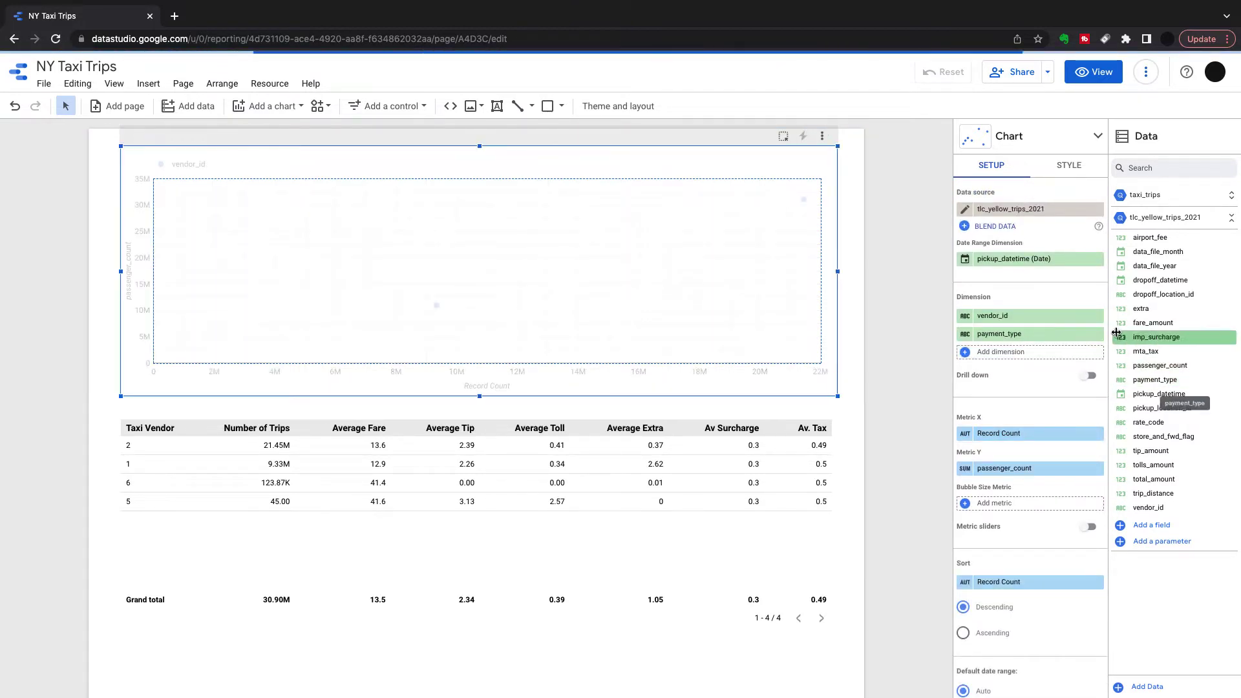
pyautogui.click(1097, 316)
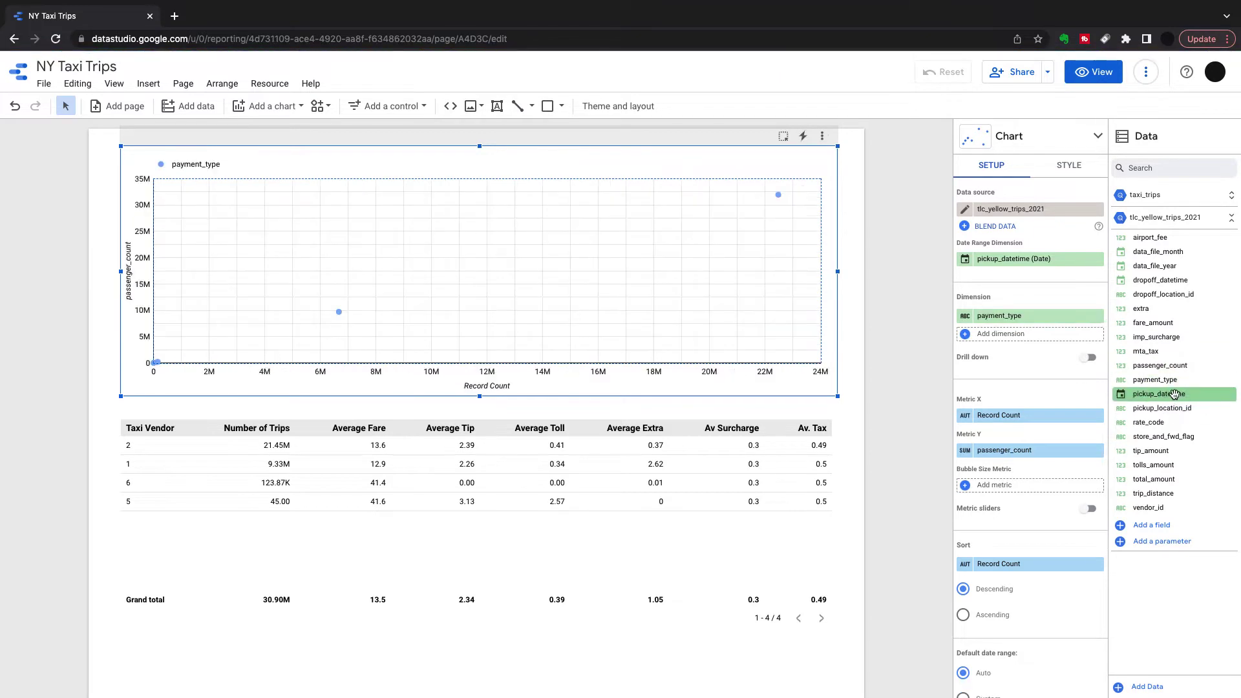
pyautogui.moveTo(1173, 479); pyautogui.dragTo(1034, 416)
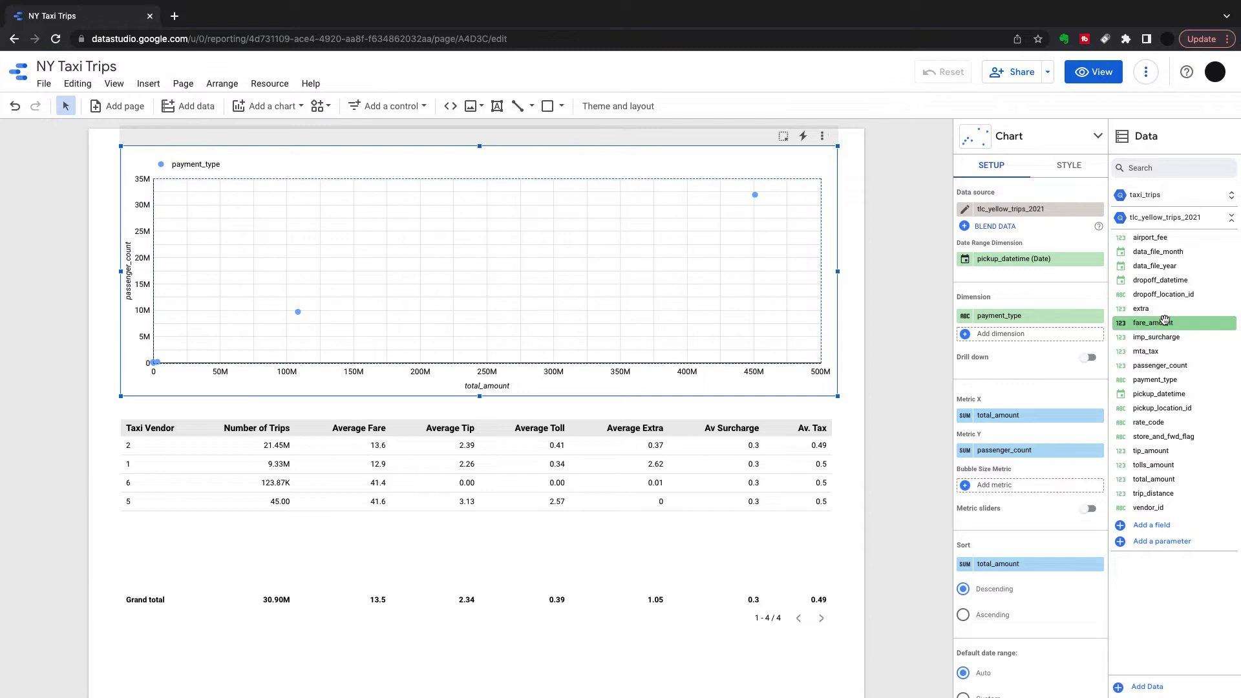
pyautogui.moveTo(1163, 322); pyautogui.dragTo(1035, 455)
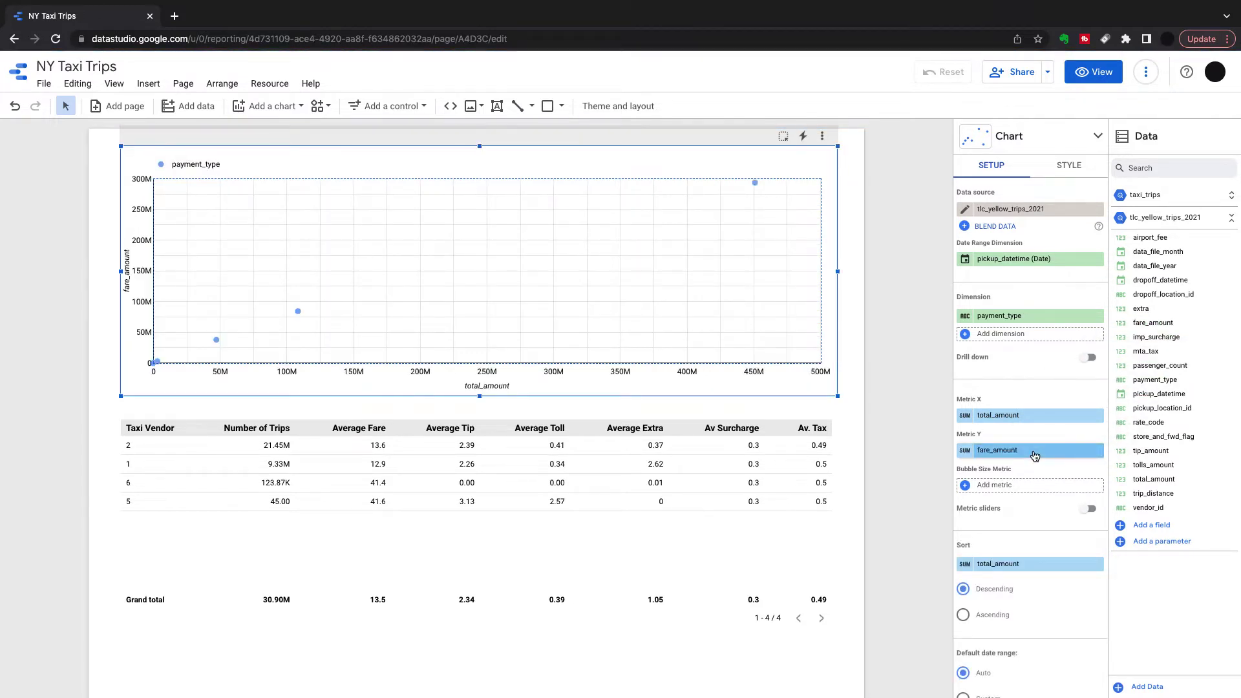
# - Change total_amount to Average aggregation and rename it Av Total
pyautogui.click(964, 414)
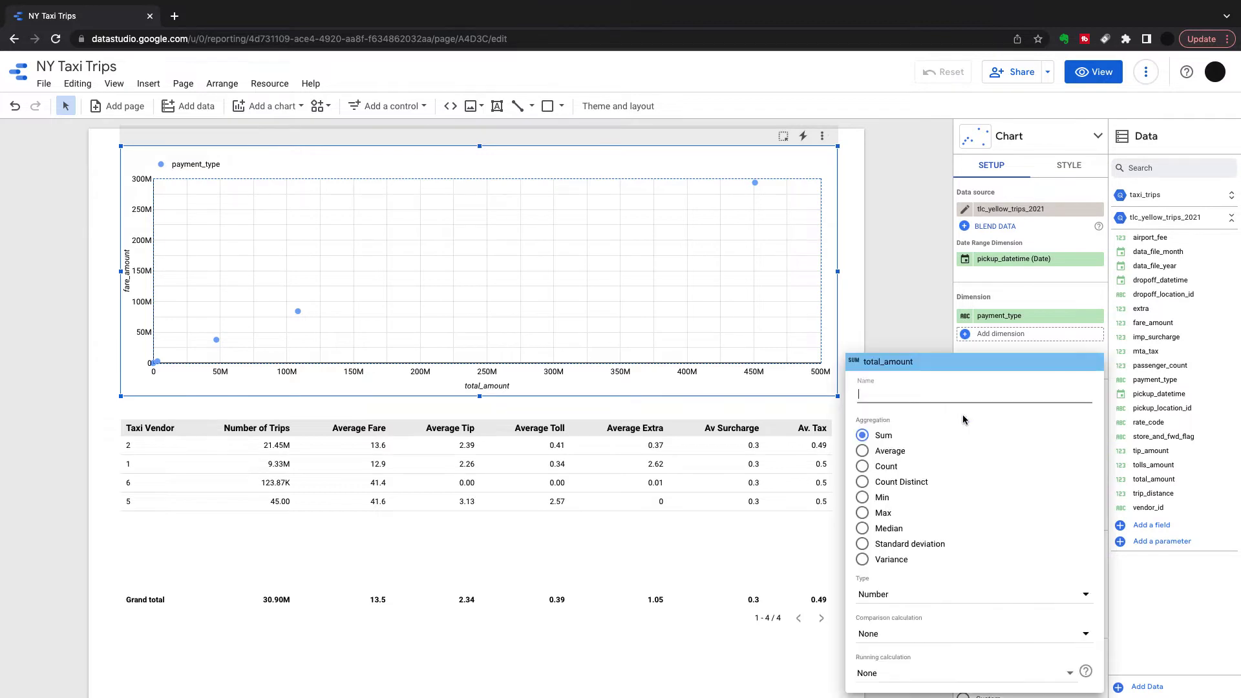
pyautogui.click(862, 451)
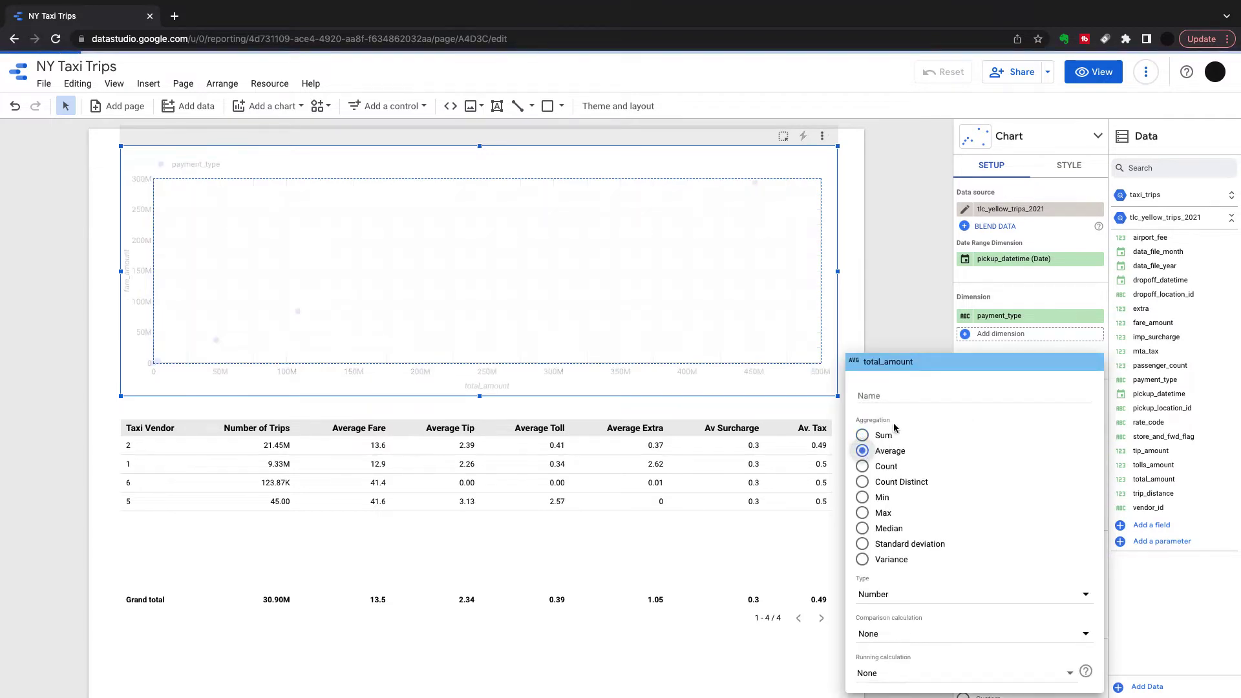
pyautogui.write('Av Total')
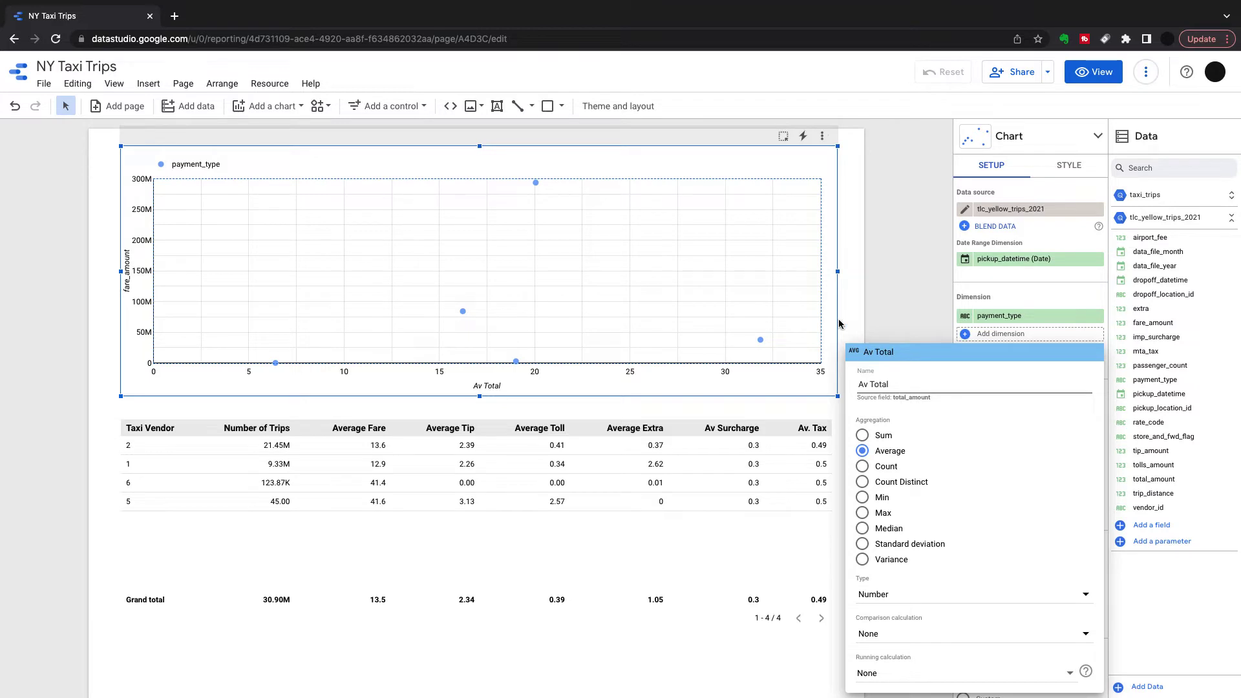
pyautogui.click(895, 288)
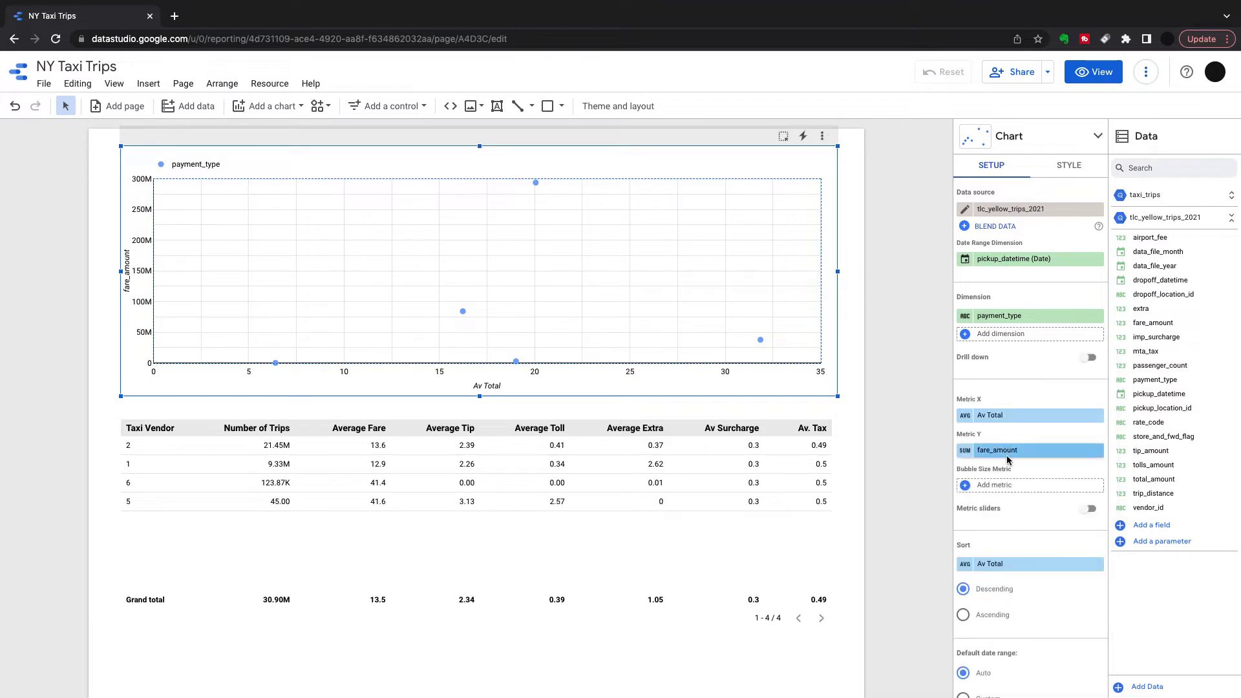
# - Change fare_amount to Average aggregation and rename it Av Fare
pyautogui.click(966, 450)
pyautogui.click(865, 451)
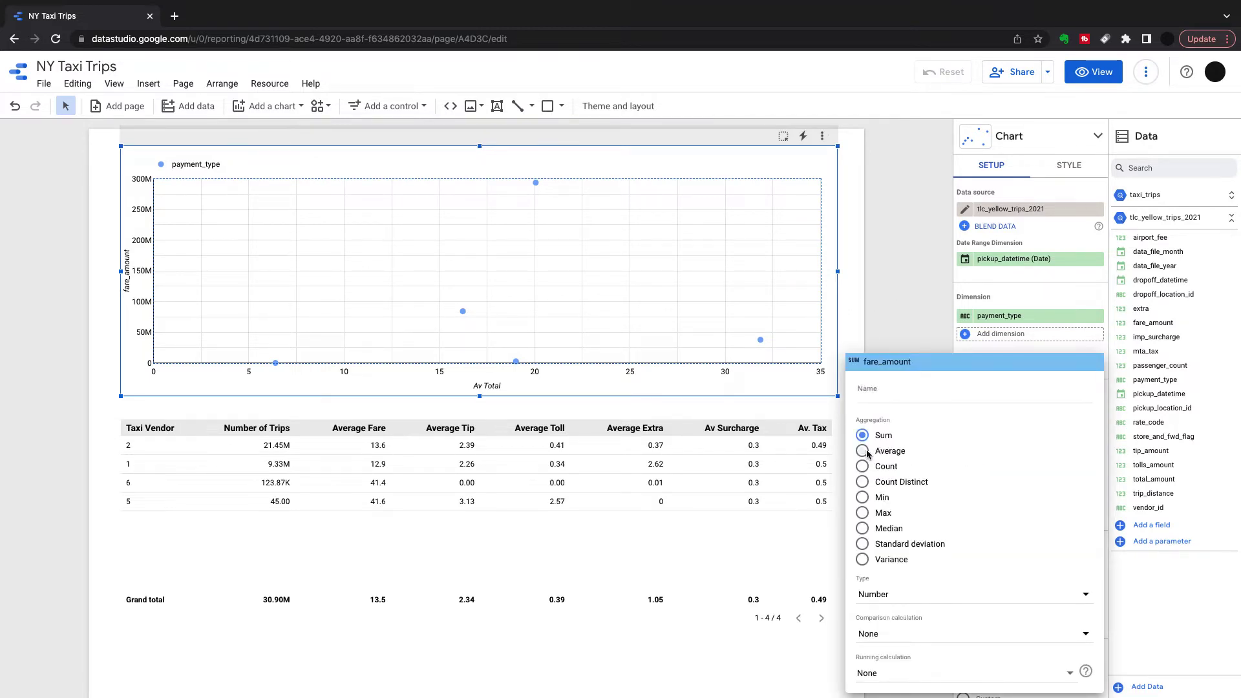
pyautogui.write('A')
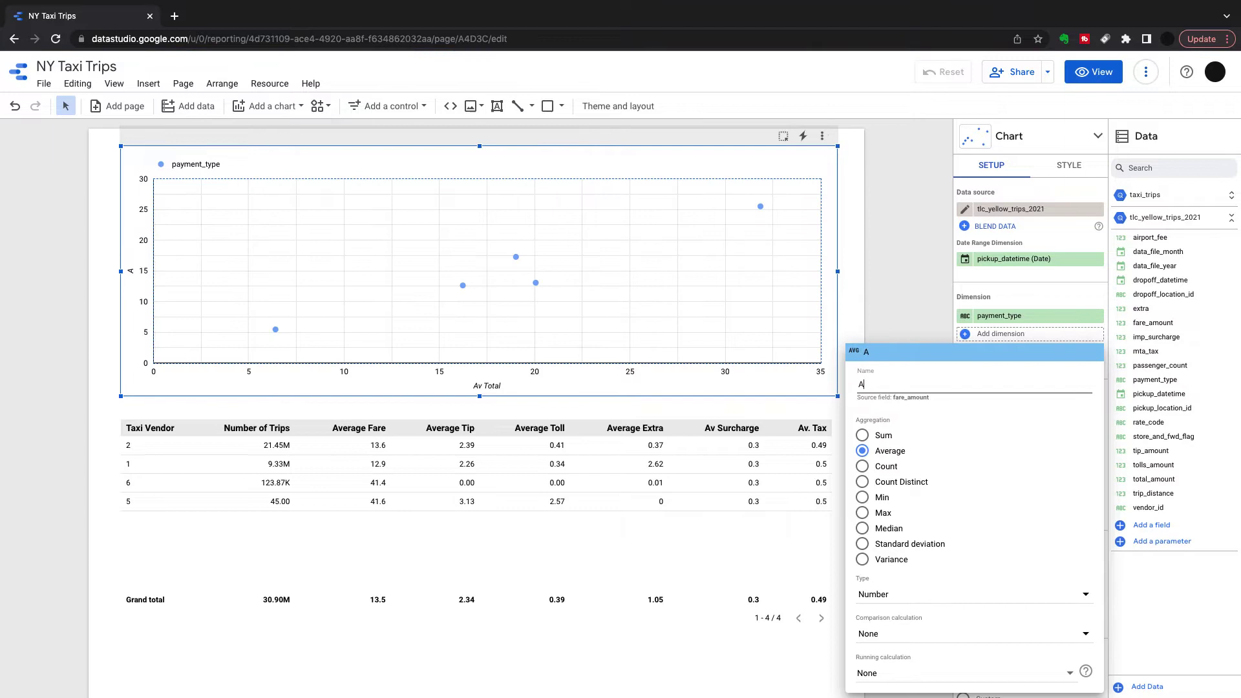
pyautogui.write('v Fare')
pyautogui.click(918, 294)
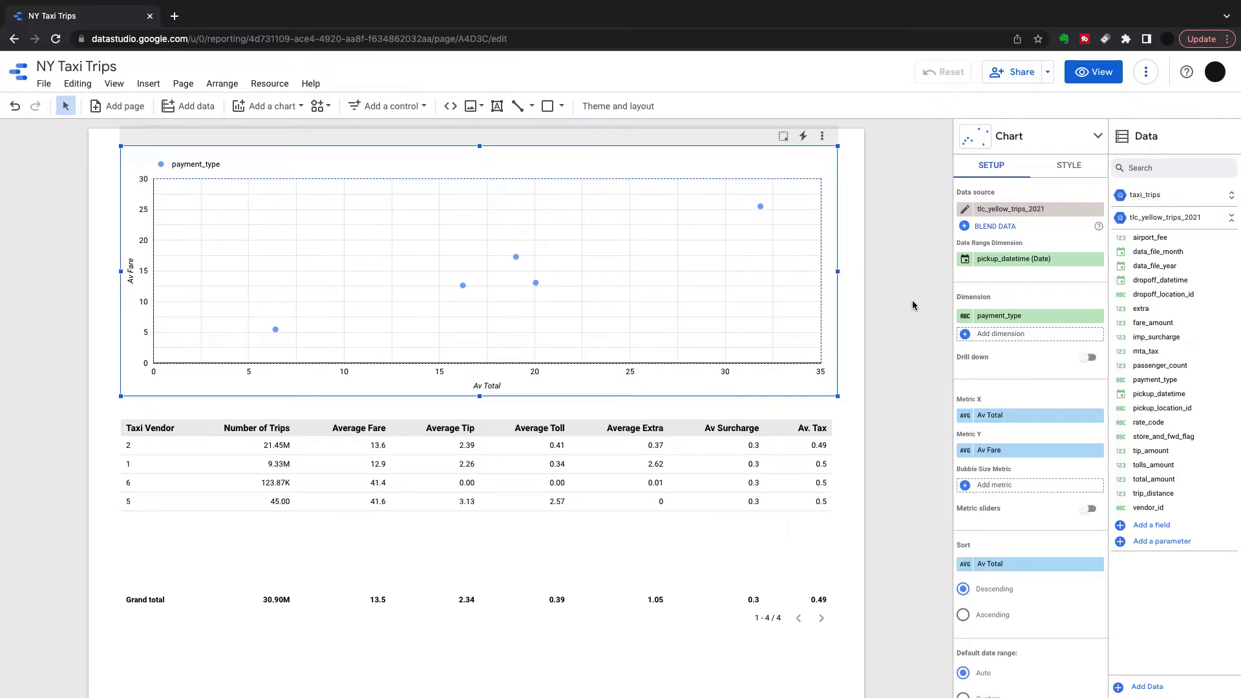
pyautogui.moveTo(762, 205)
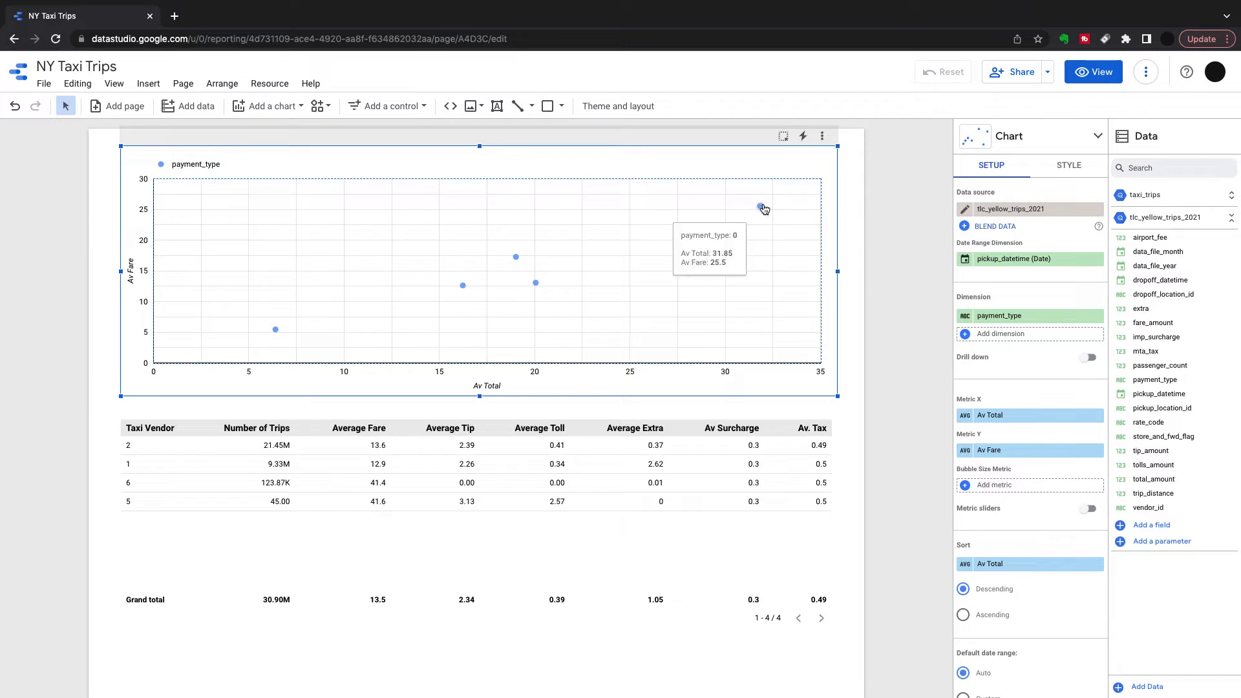
pyautogui.click(536, 284)
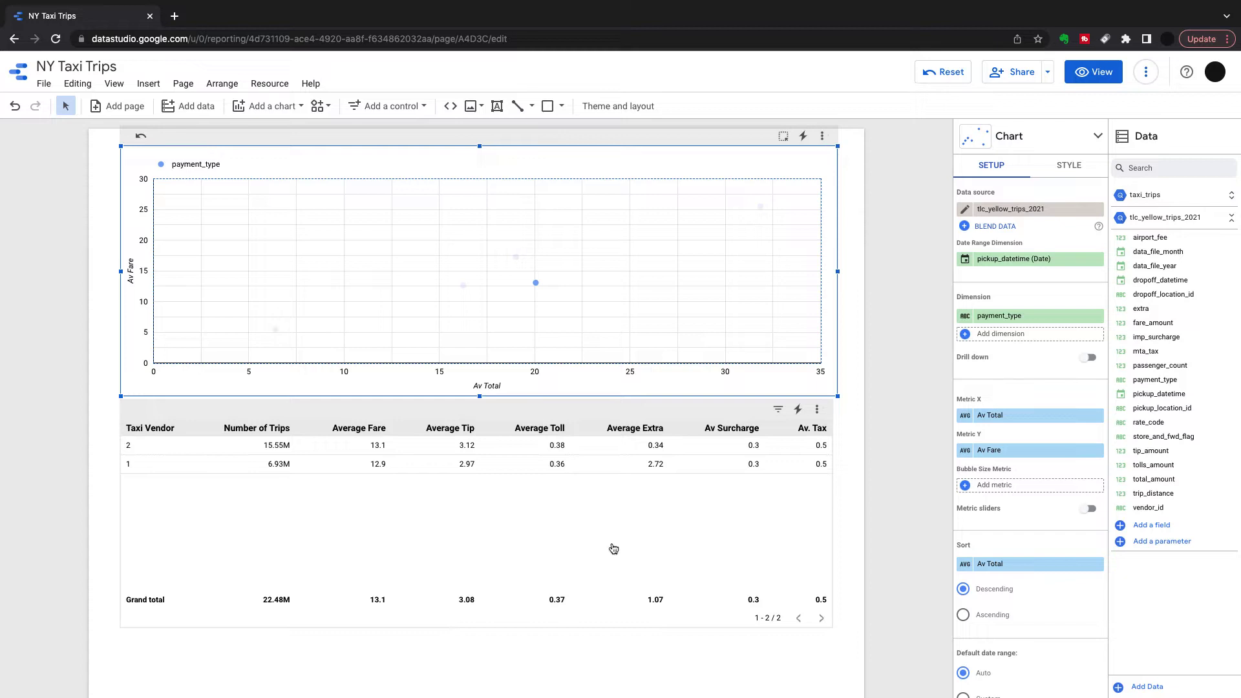
pyautogui.moveTo(468, 294)
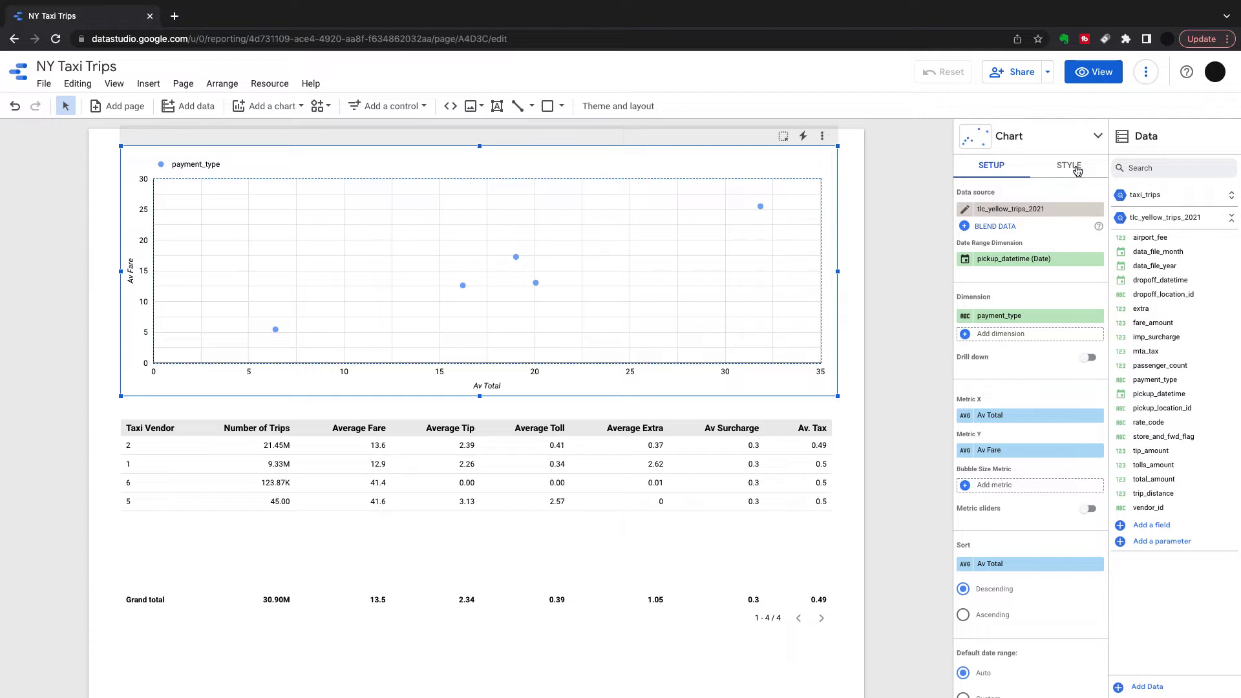
# - In the Style settings, try data labels and per-value payment_type bubble colours, then revert them
pyautogui.click(1075, 166)
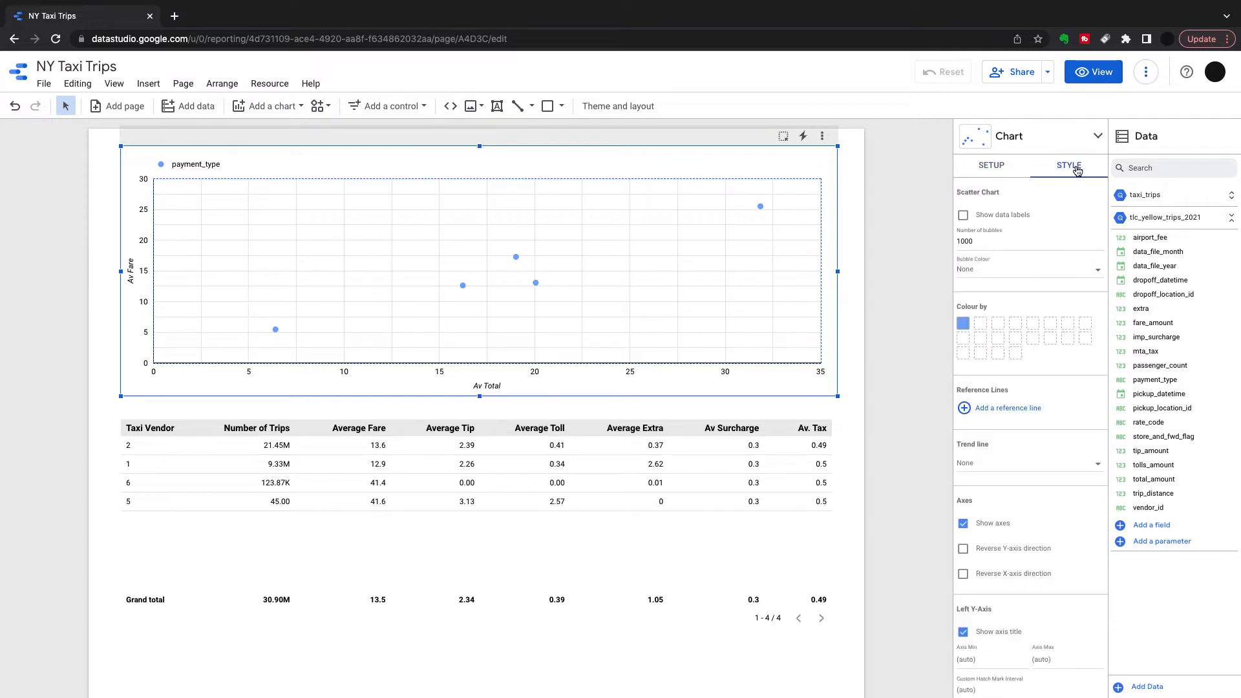
pyautogui.click(964, 215)
pyautogui.click(964, 215)
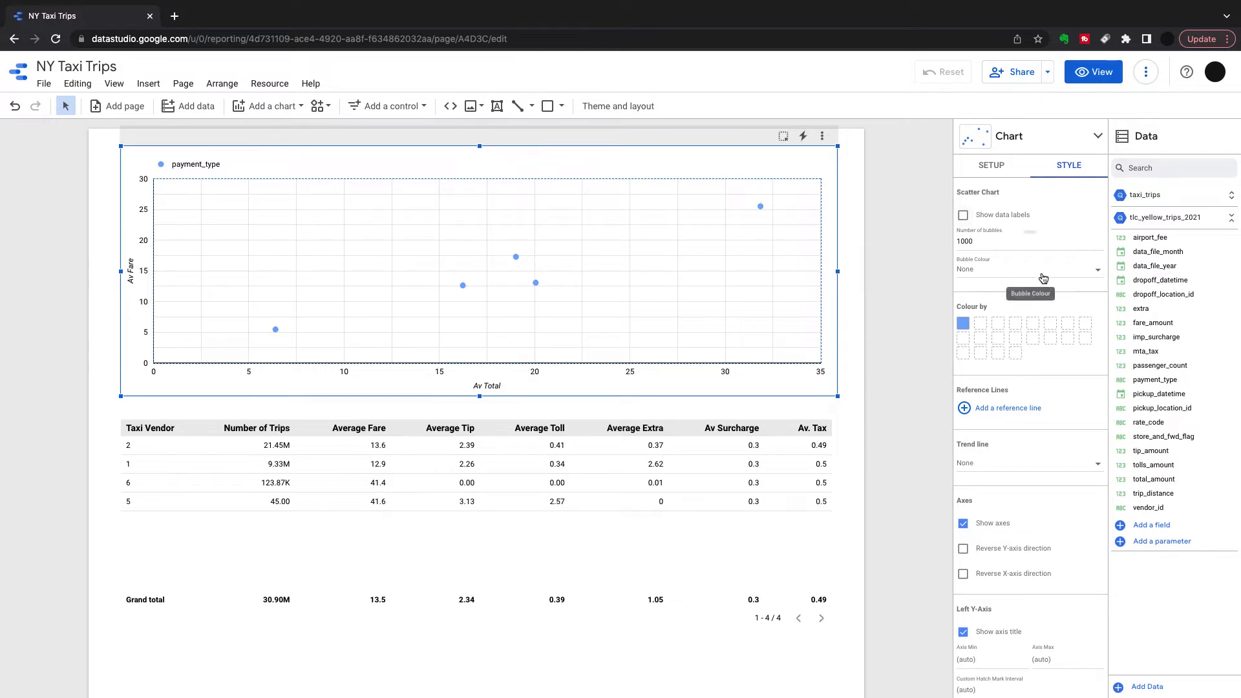
pyautogui.click(1097, 270)
pyautogui.click(1043, 298)
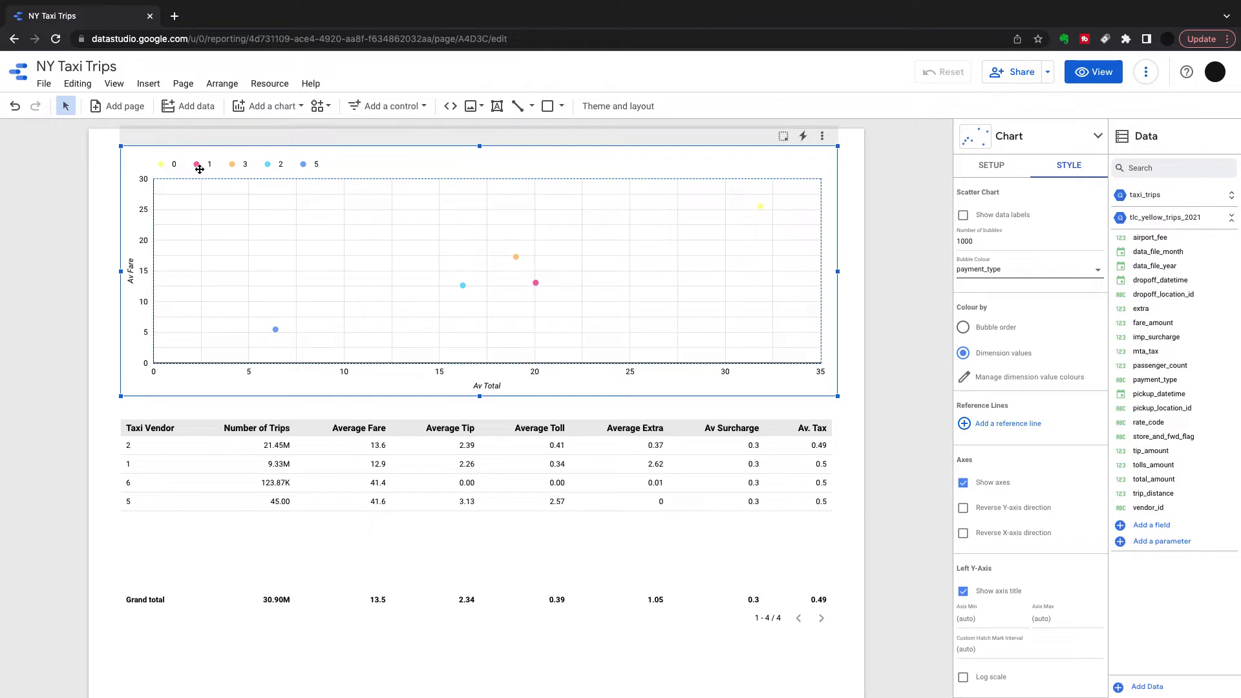
pyautogui.click(967, 378)
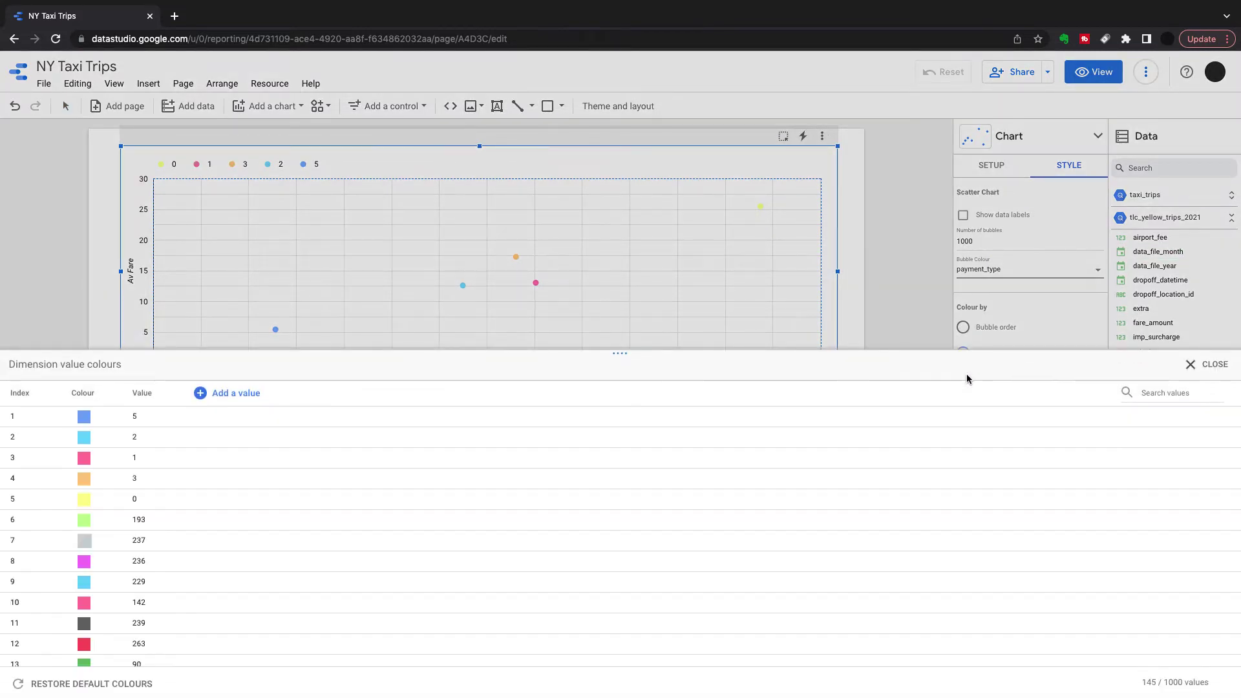
pyautogui.click(1190, 364)
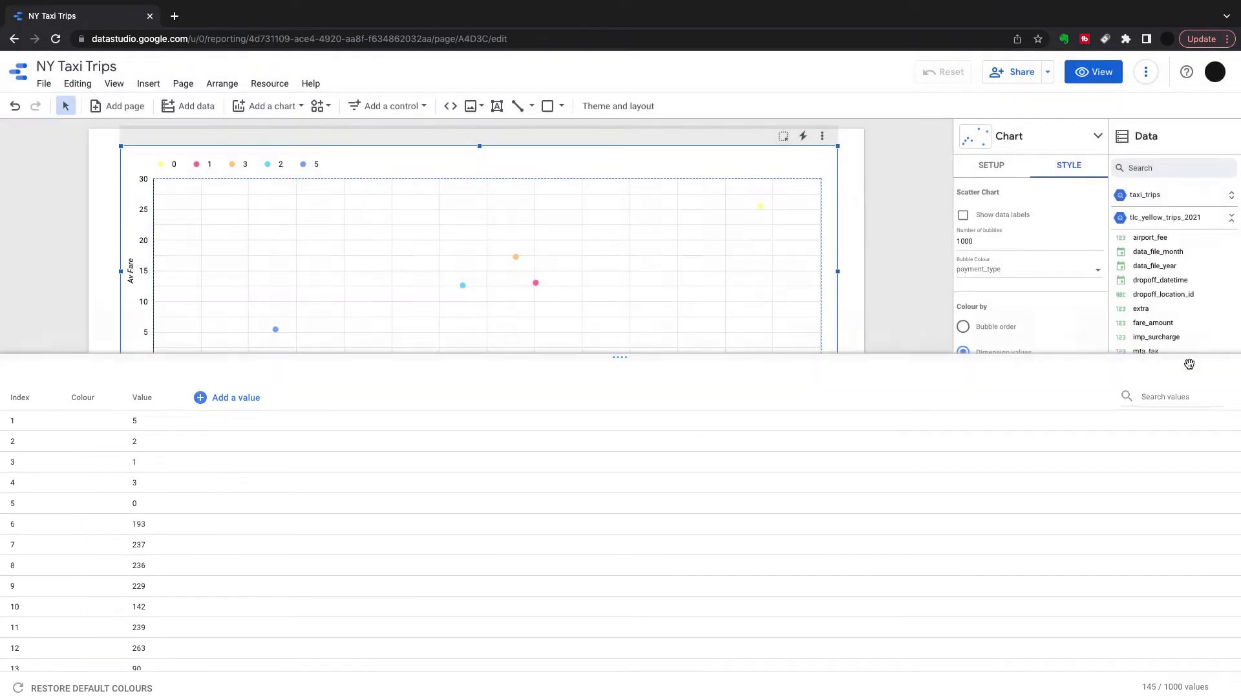
# - Colour bubbles by Bubble order and set Bubble Colour to None
pyautogui.click(964, 327)
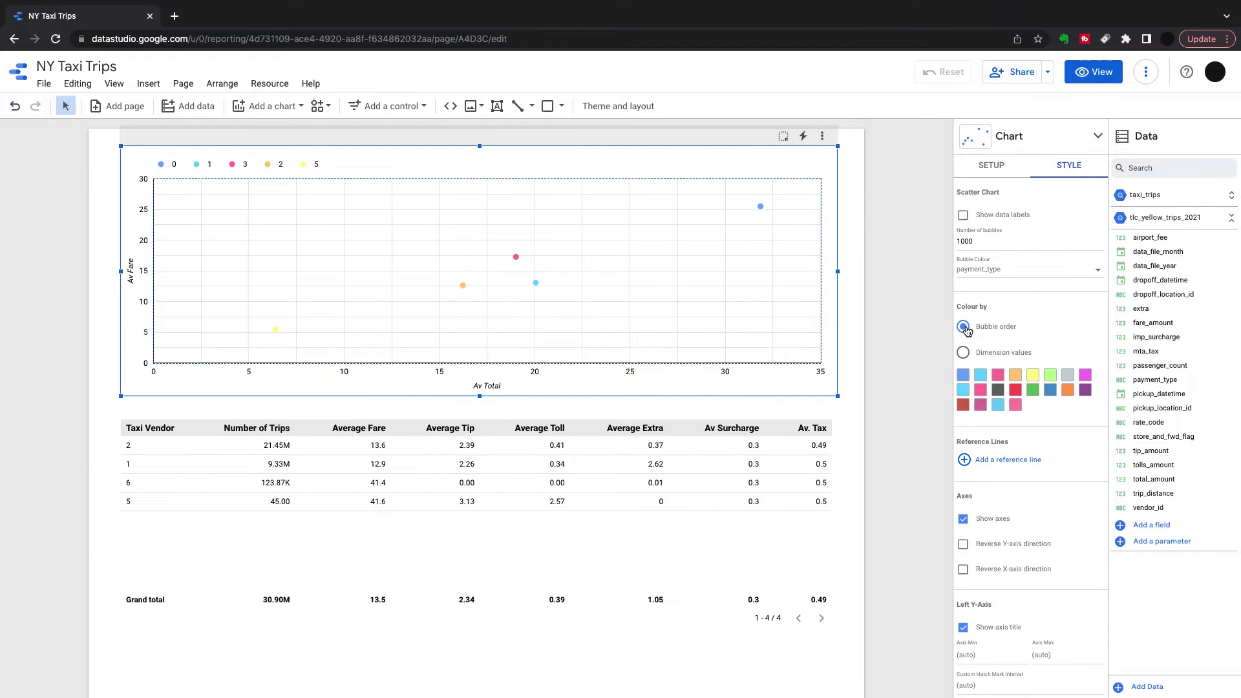
pyautogui.click(992, 271)
pyautogui.click(989, 241)
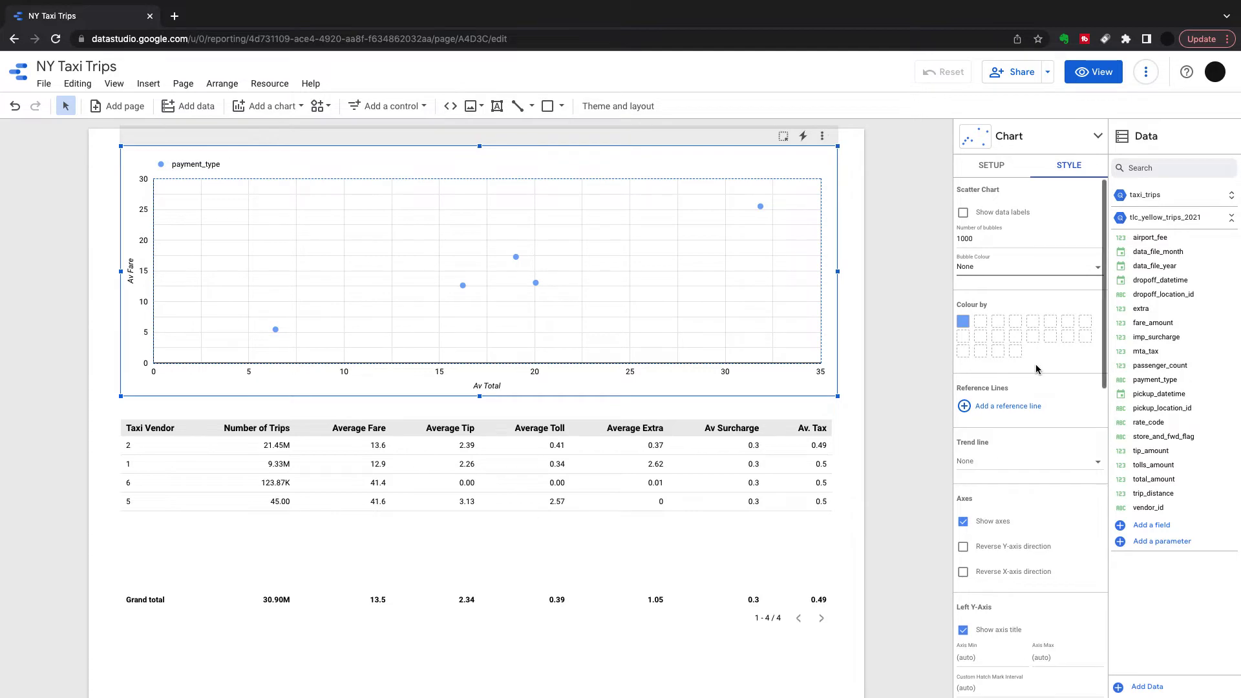
pyautogui.click(984, 409)
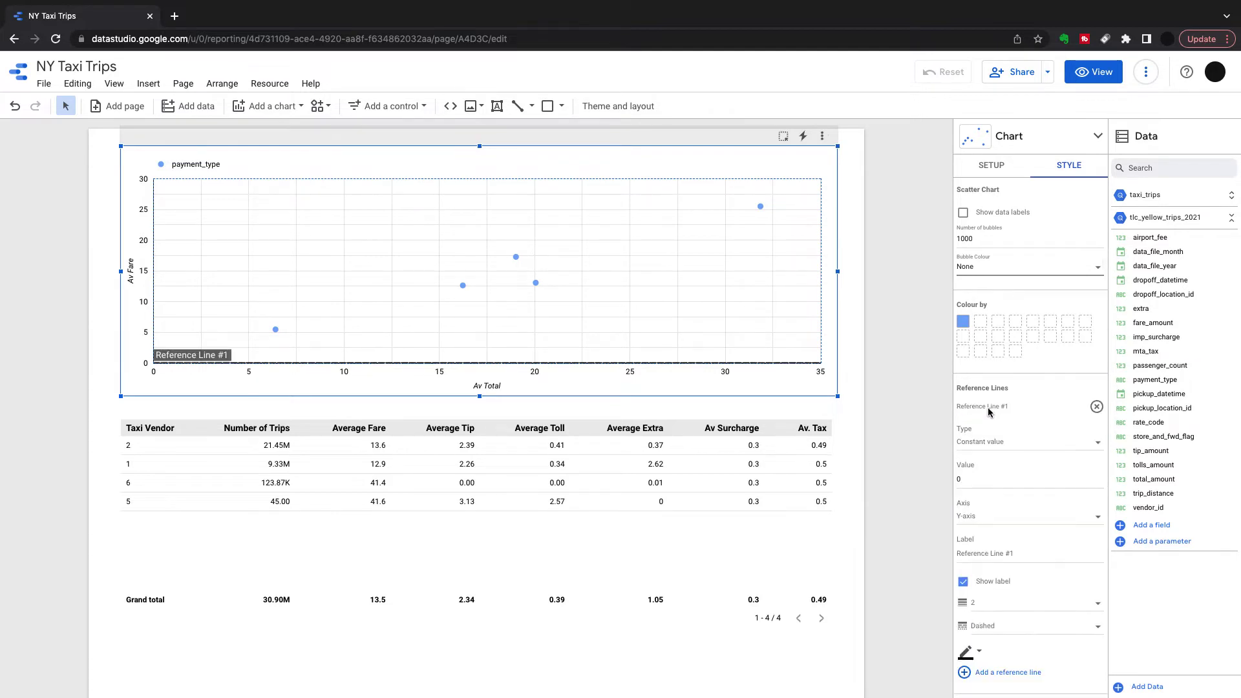
pyautogui.scroll(-1, 999, 415)
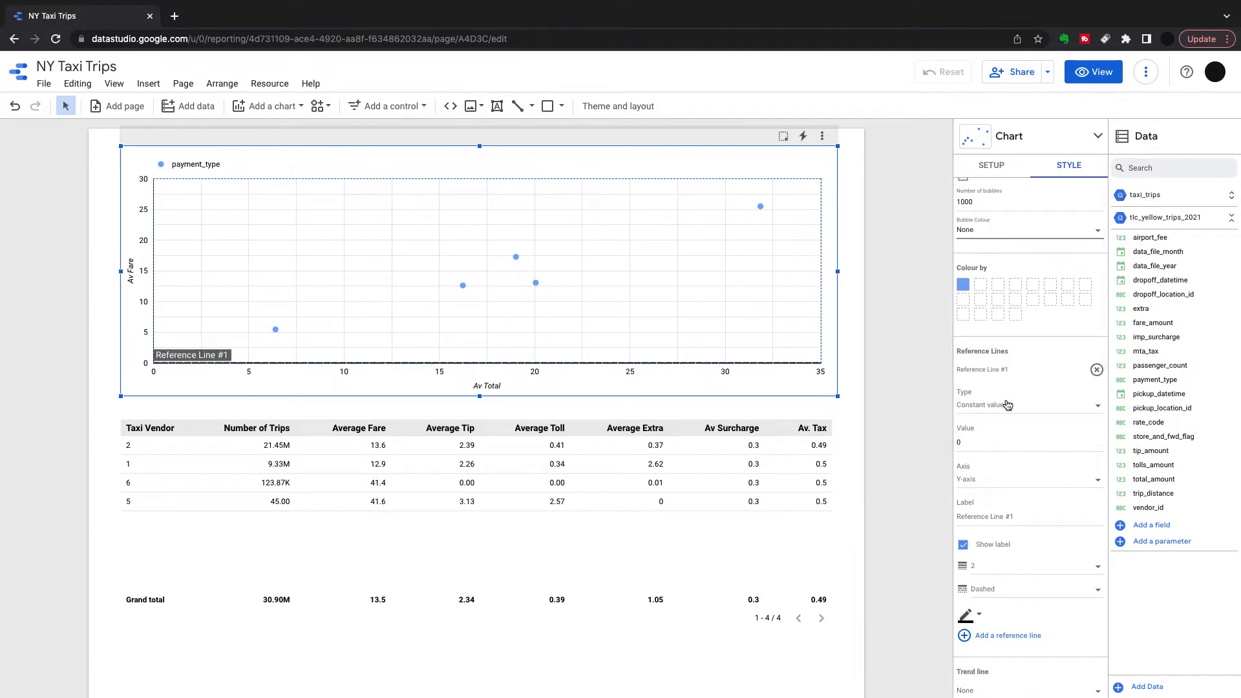
pyautogui.click(1016, 405)
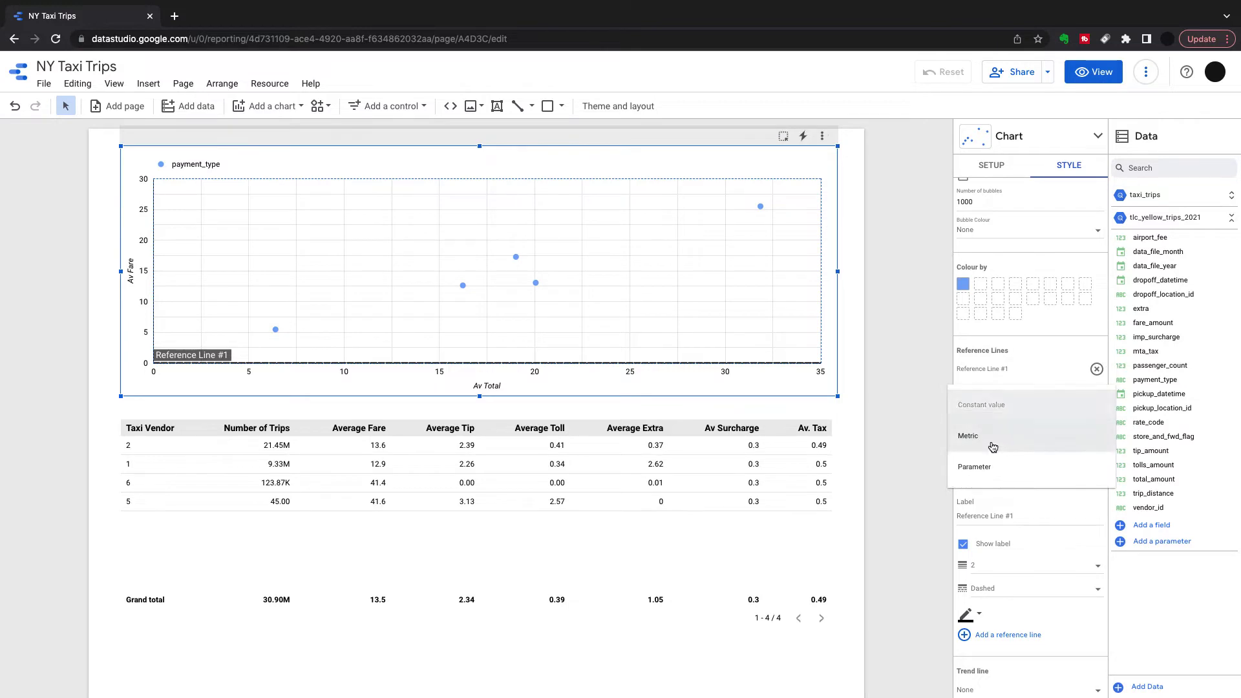
pyautogui.click(993, 440)
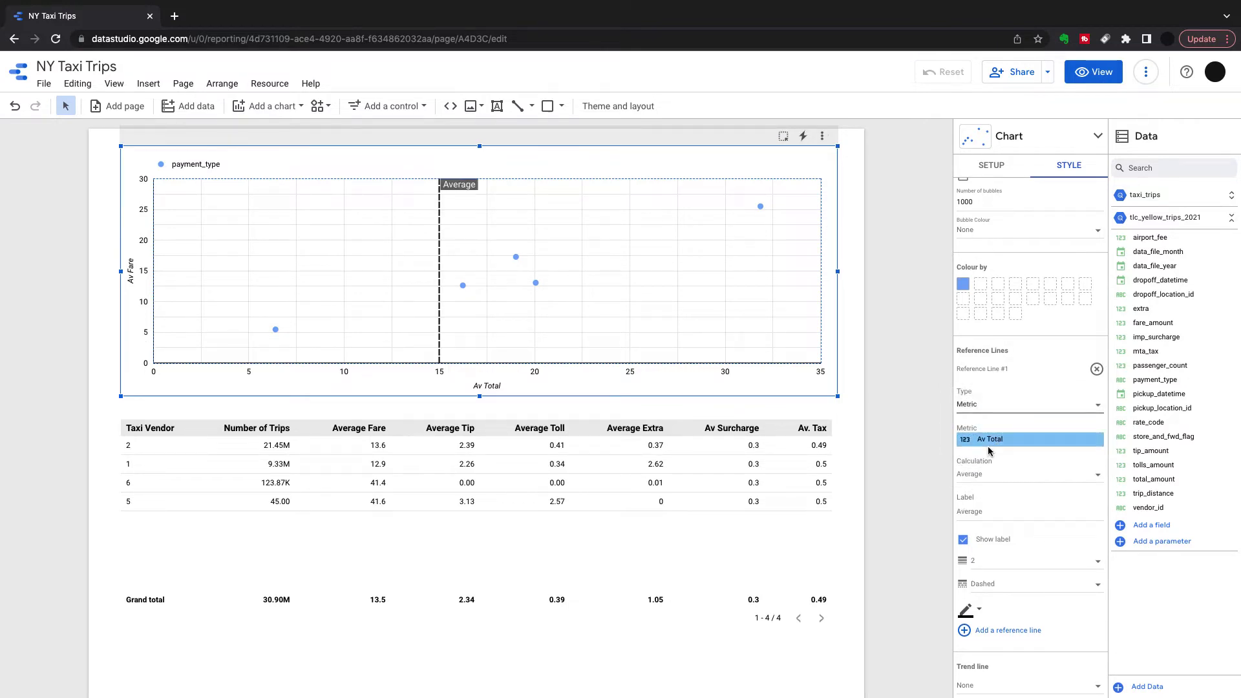
pyautogui.scroll(-1, 996, 448)
pyautogui.scroll(-1, 989, 453)
pyautogui.click(964, 579)
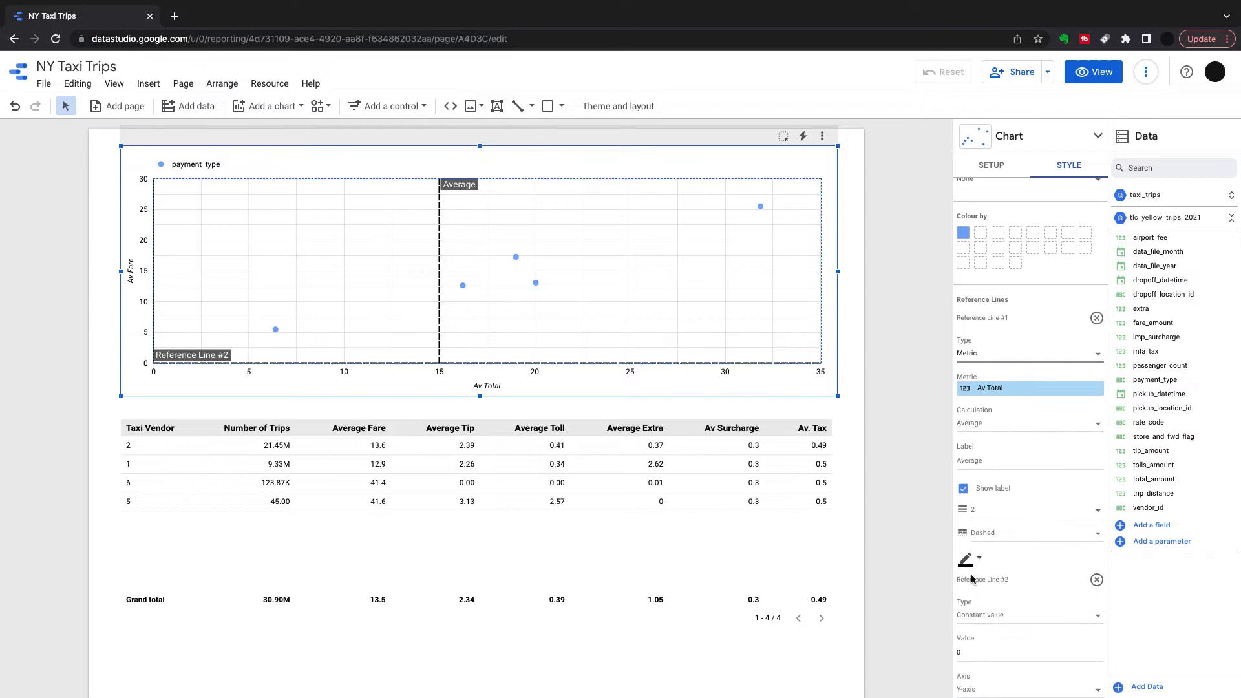
pyautogui.scroll(-4, 1005, 554)
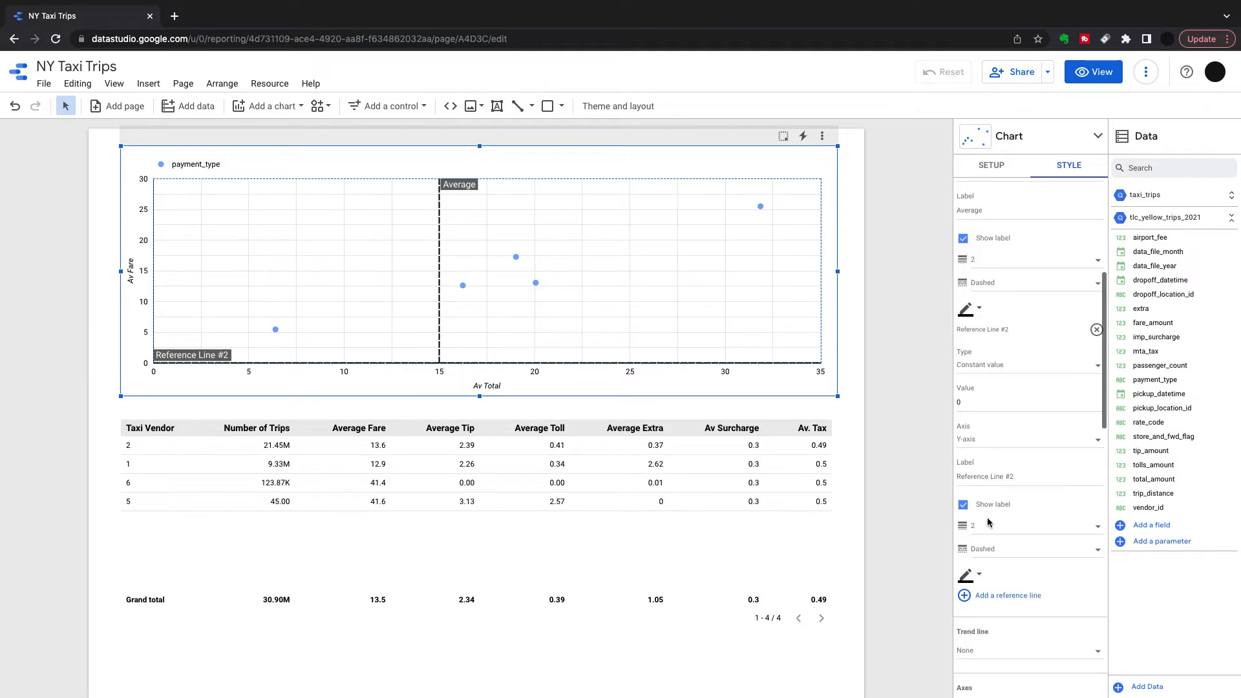
pyautogui.click(990, 367)
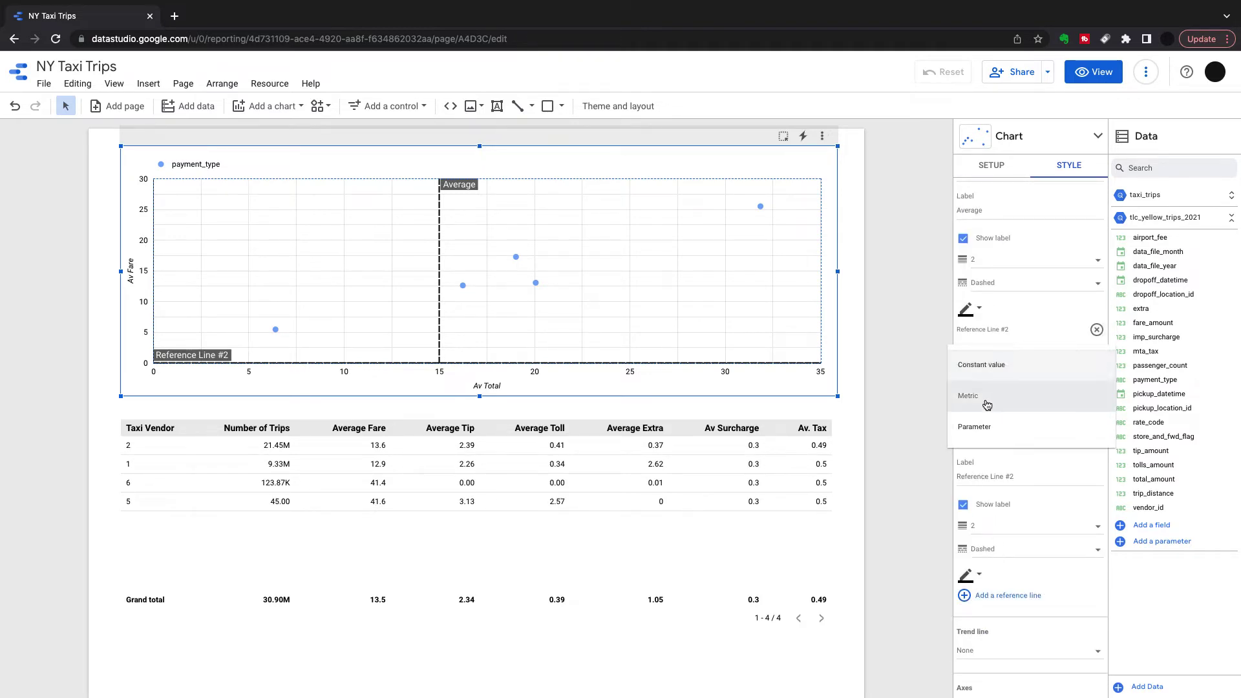
pyautogui.click(988, 401)
pyautogui.scroll(2, 1021, 453)
pyautogui.click(1027, 511)
pyautogui.click(1030, 559)
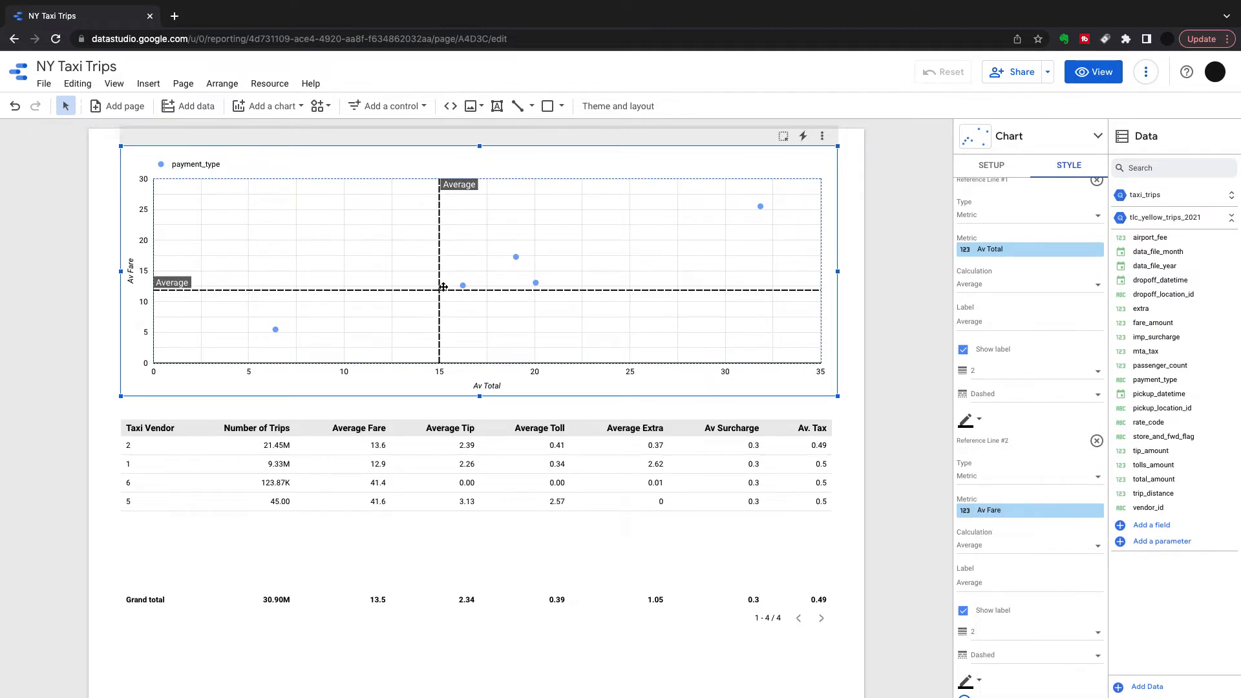
pyautogui.click(1097, 440)
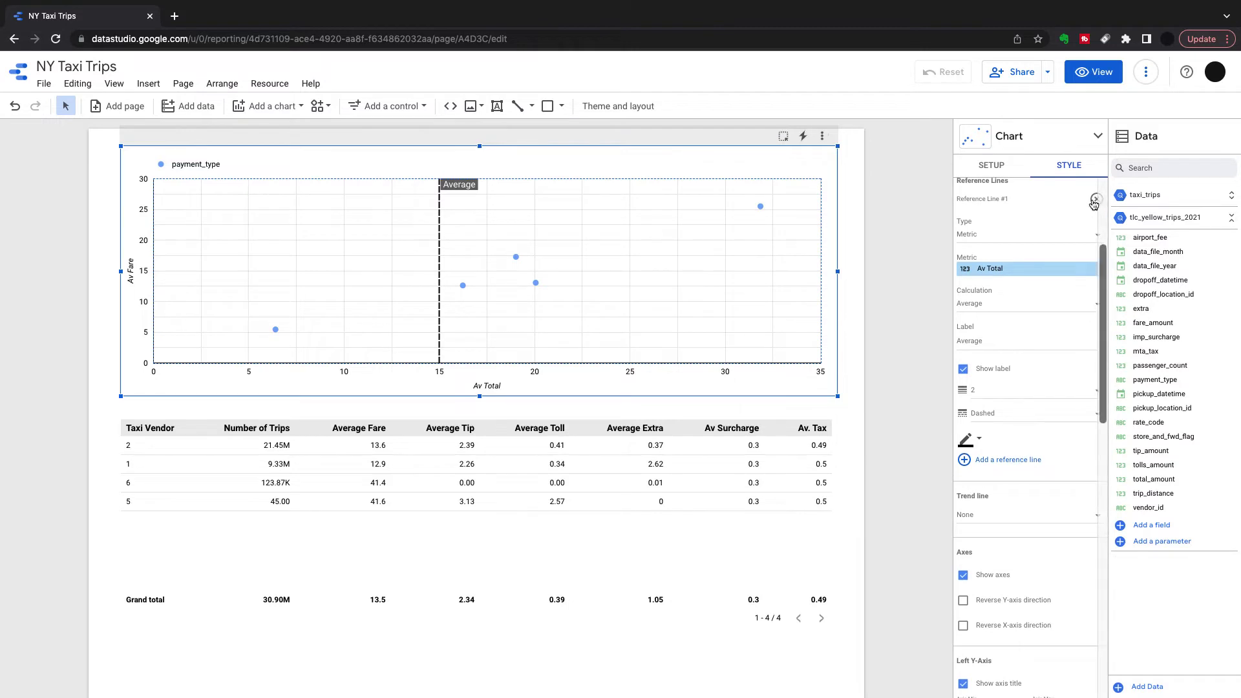
pyautogui.click(1092, 203)
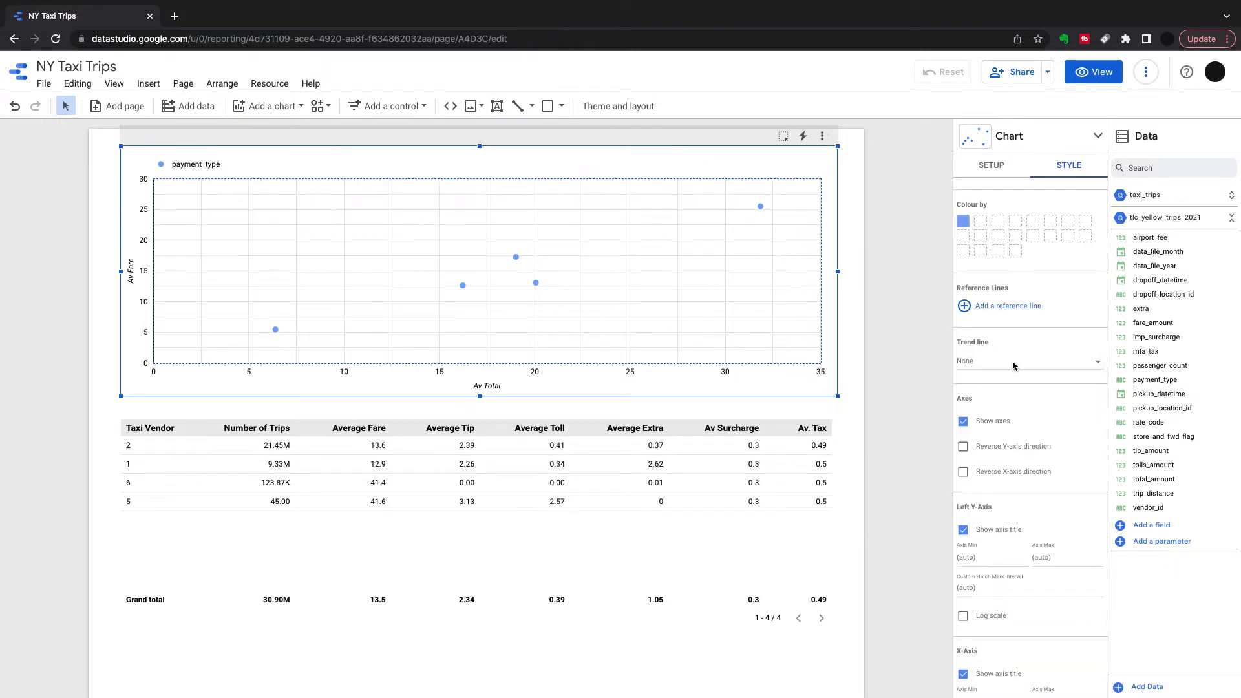
# - Add a black Linear trend line with thickness 1
pyautogui.click(1015, 364)
pyautogui.click(1003, 394)
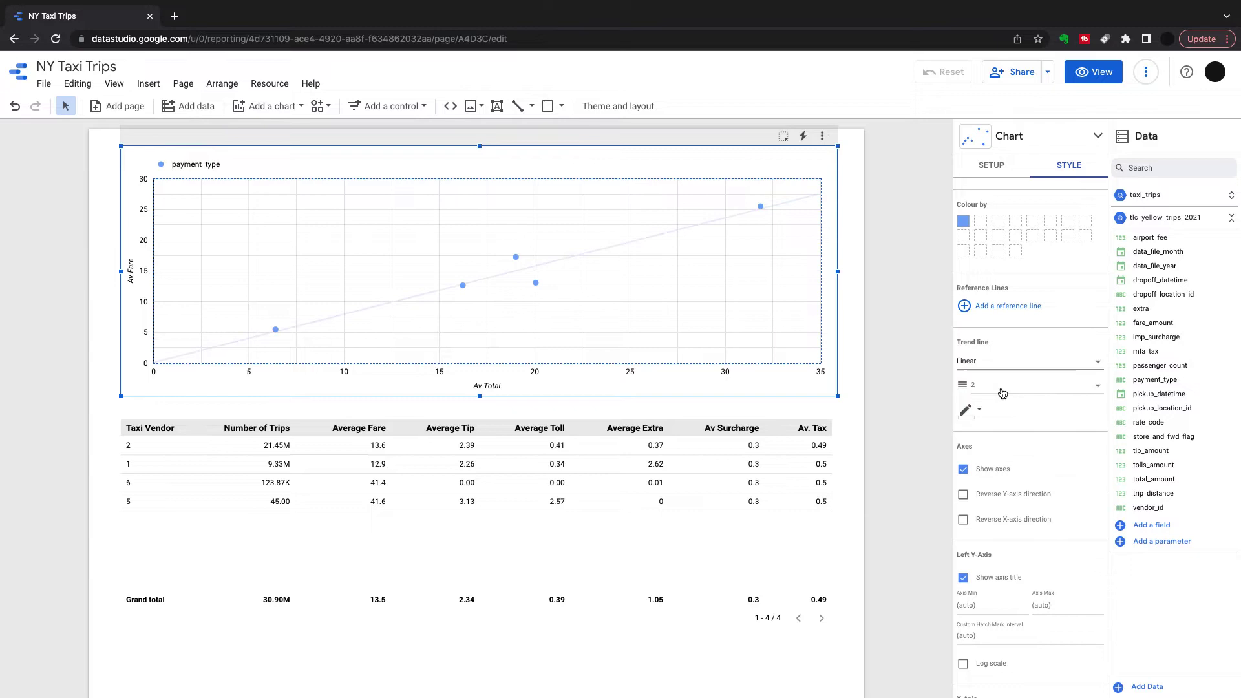
pyautogui.click(973, 410)
pyautogui.click(1011, 449)
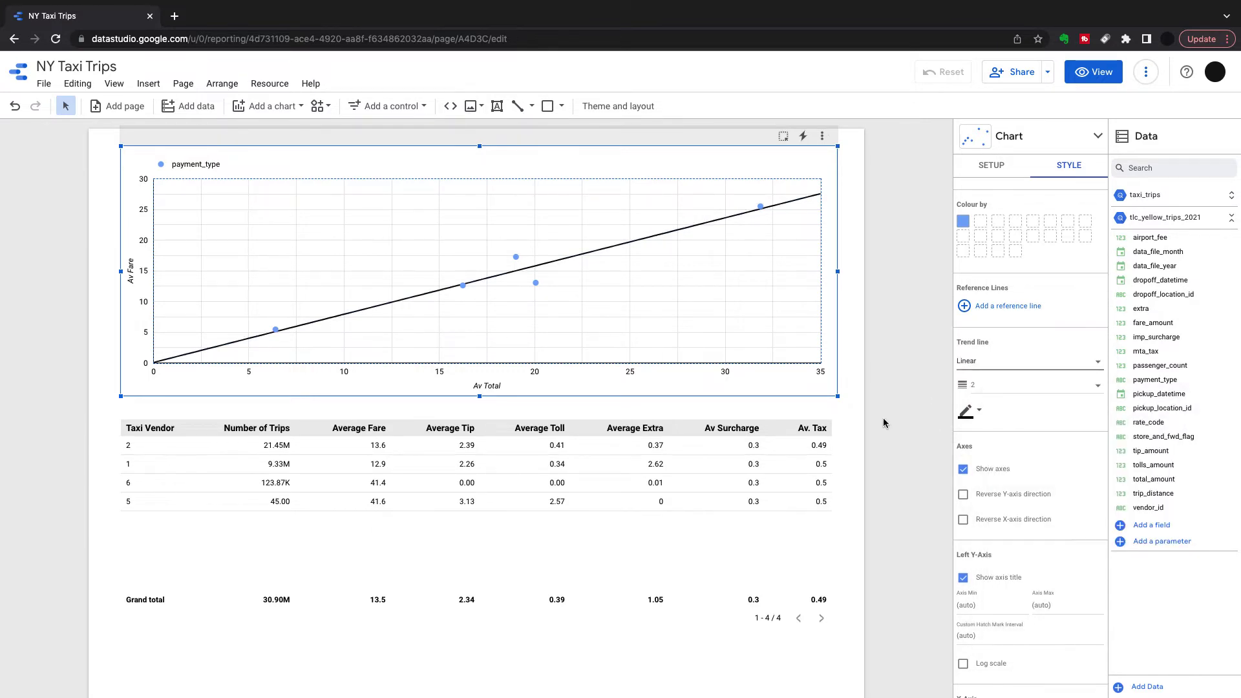
pyautogui.click(1097, 386)
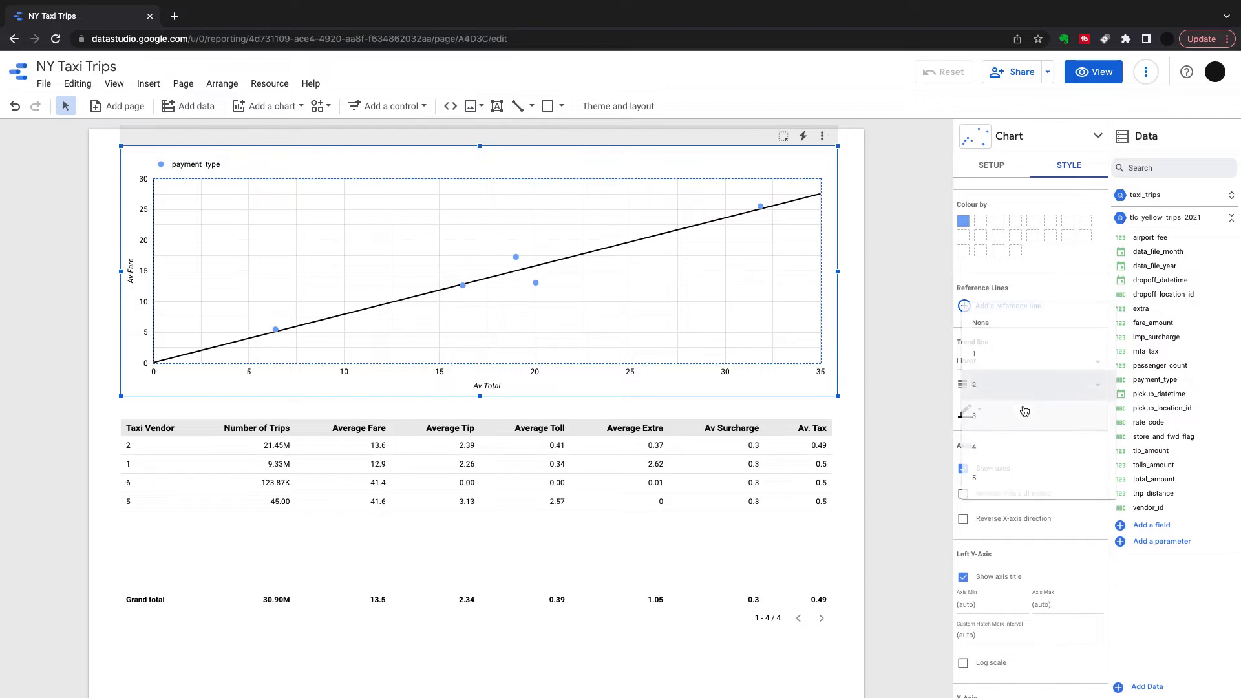
pyautogui.click(1000, 351)
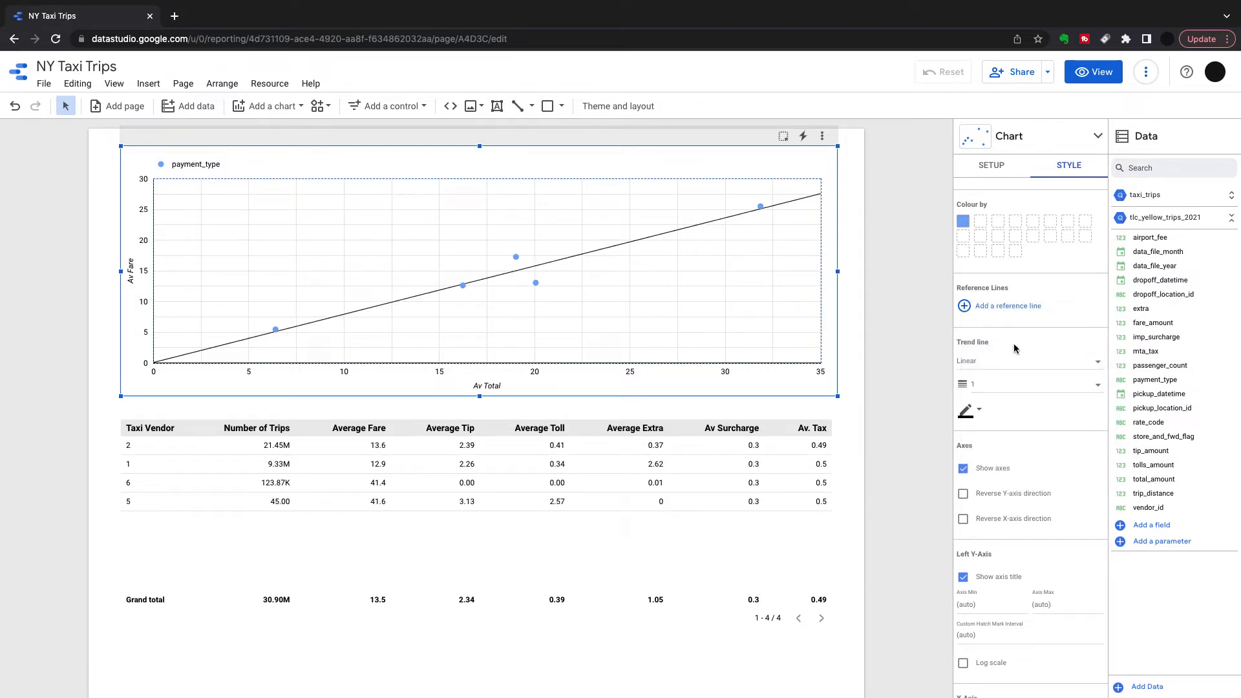
# - Toggle Show axes and Reverse Y-axis on and off, leaving both unchanged
pyautogui.scroll(-2, 1012, 358)
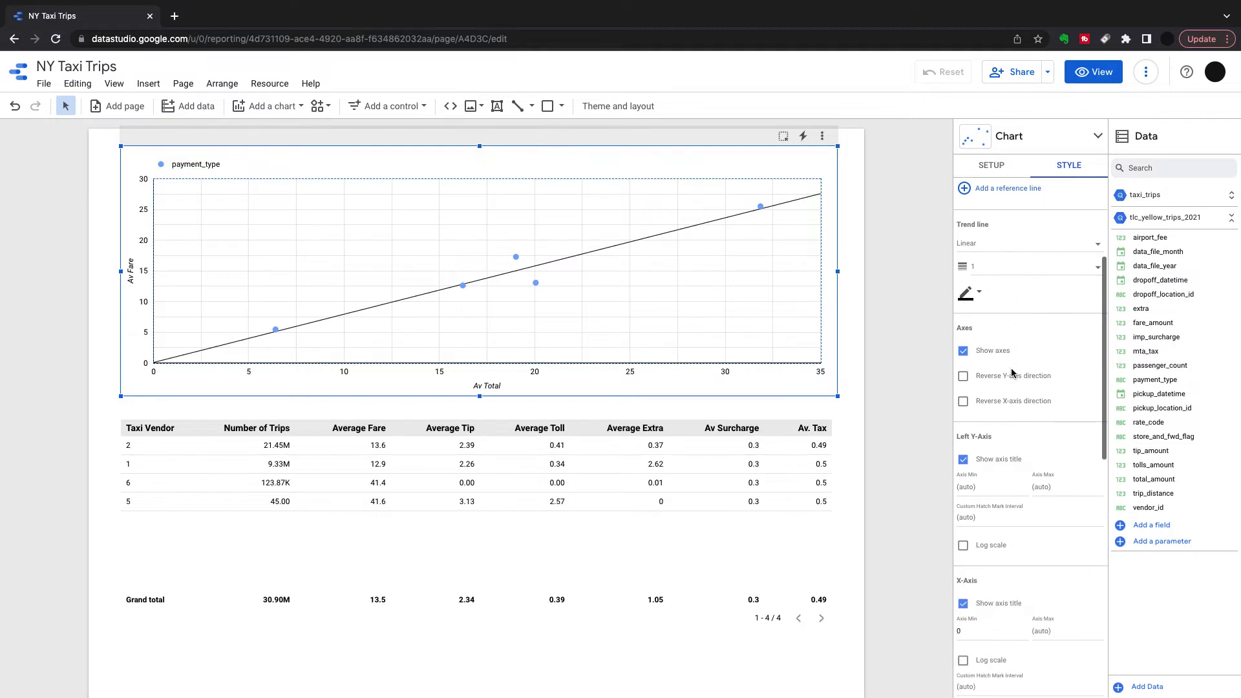
pyautogui.click(963, 352)
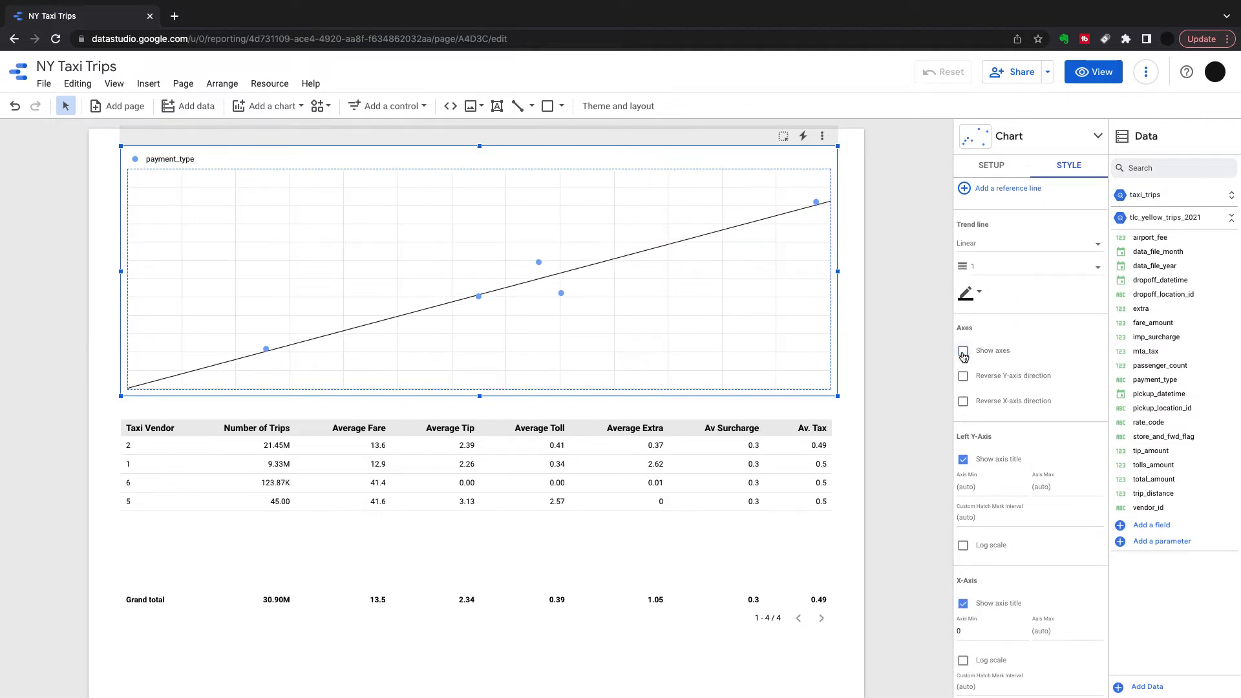
pyautogui.click(963, 352)
pyautogui.click(963, 376)
pyautogui.click(963, 376)
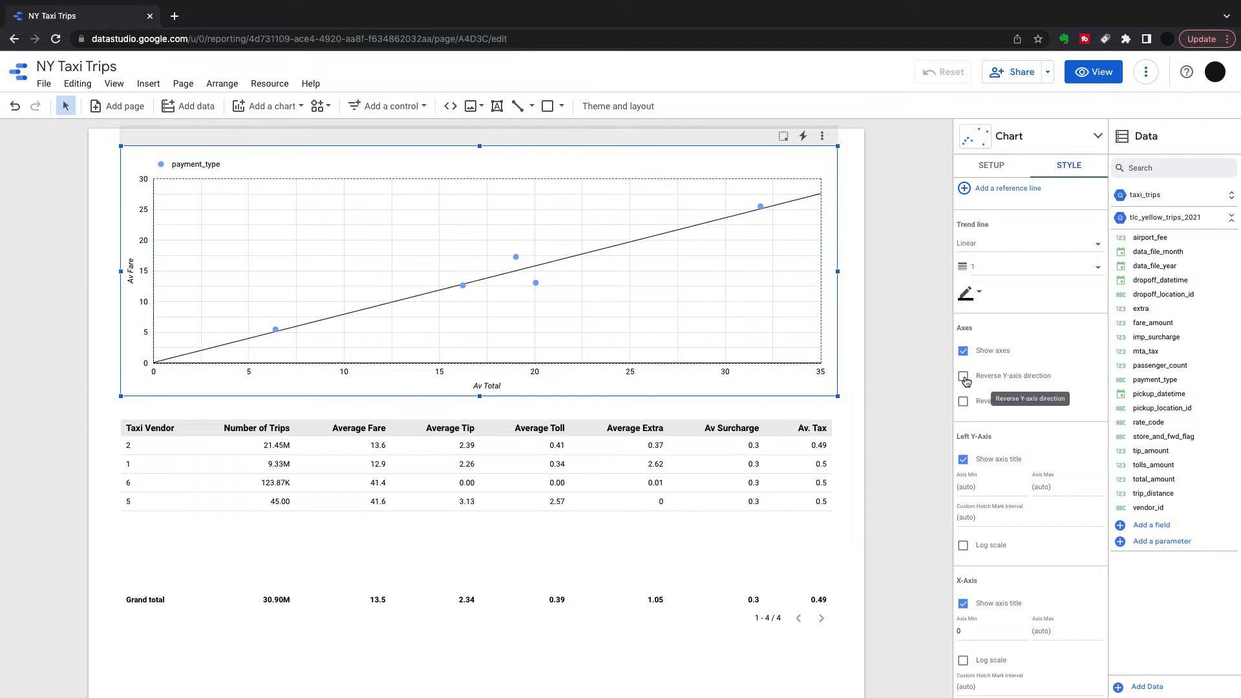
pyautogui.scroll(-6, 1020, 386)
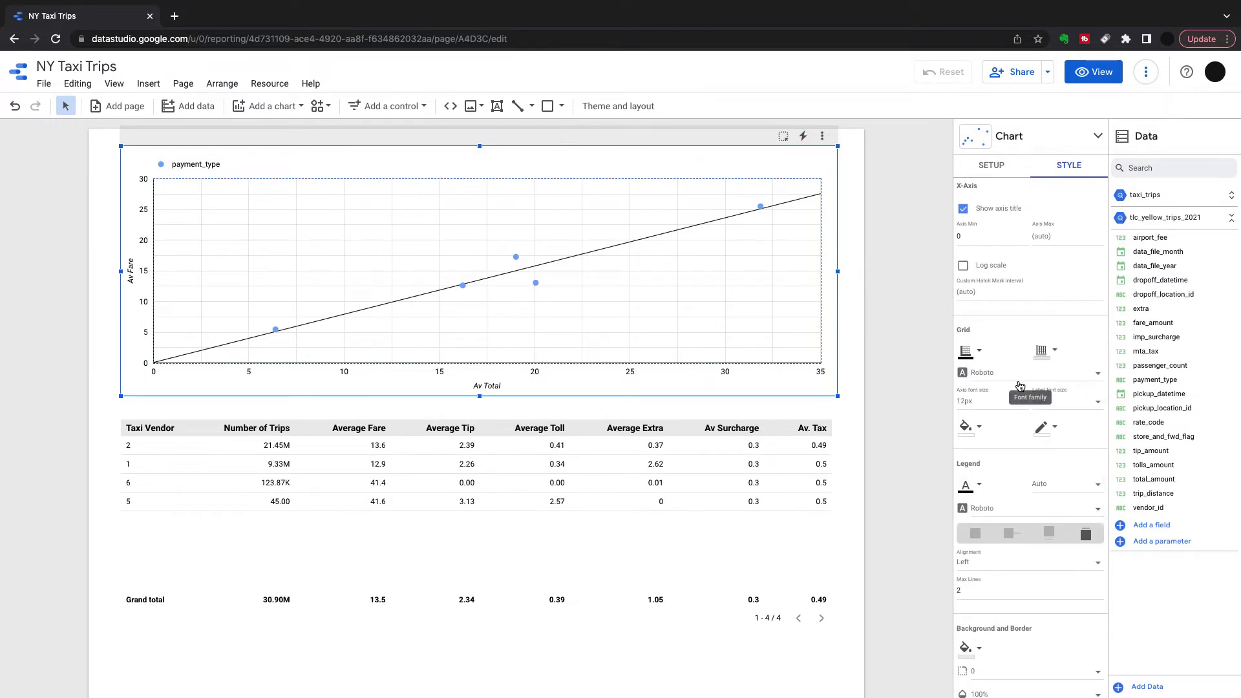
# - Try dark red axis text, then restore the default axis colour
pyautogui.click(978, 352)
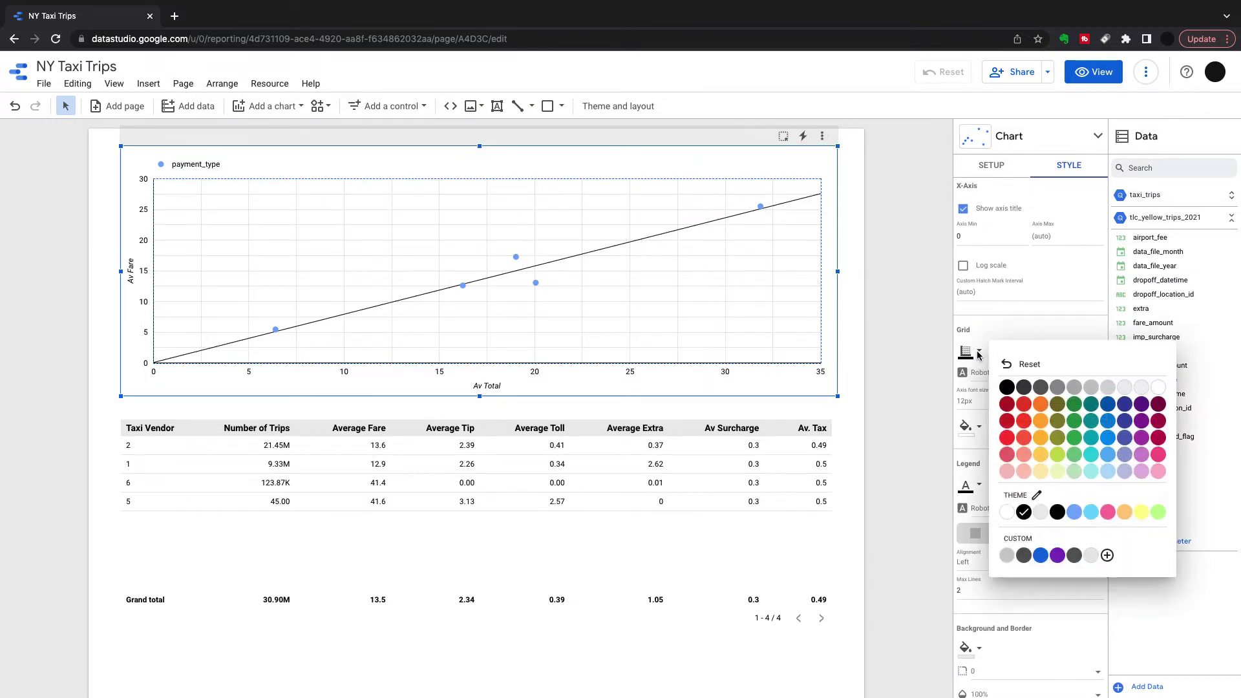
pyautogui.click(1006, 407)
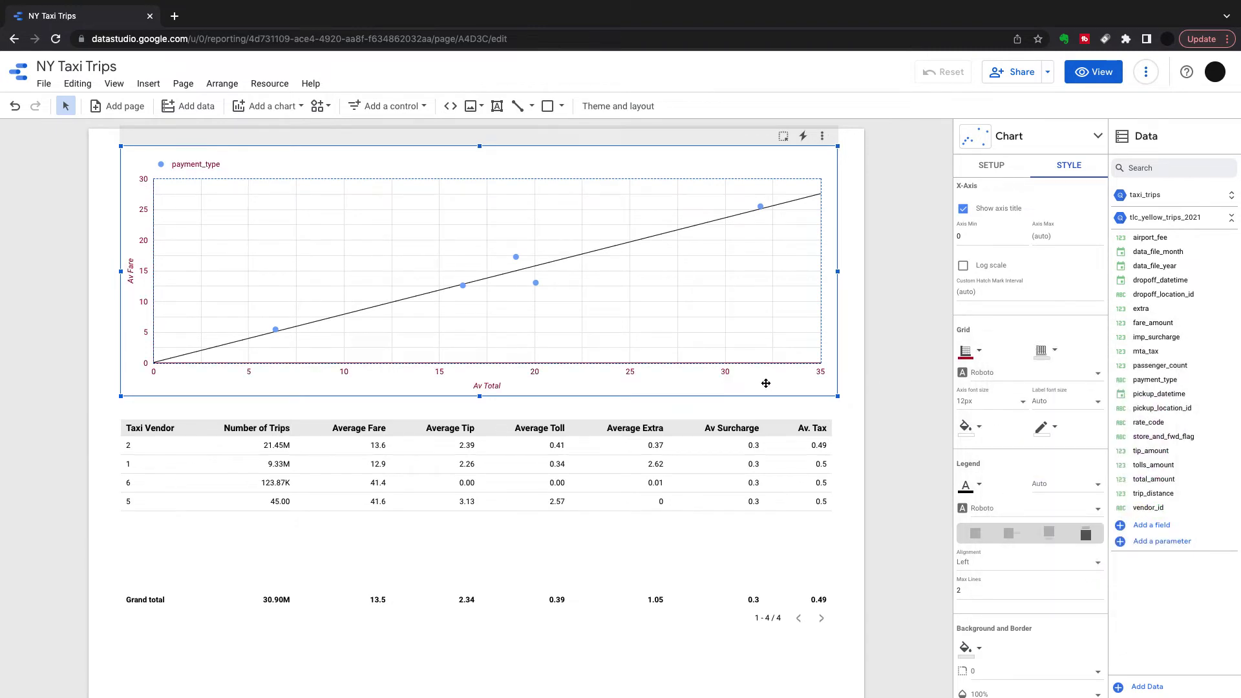
pyautogui.click(979, 352)
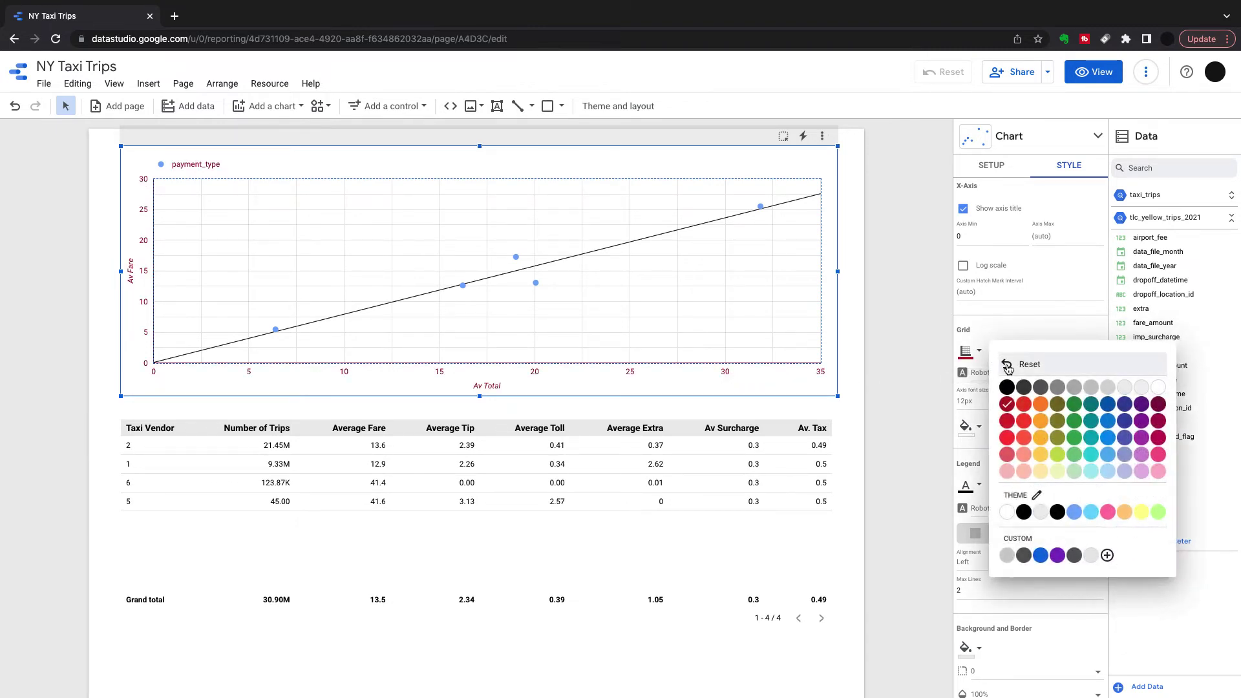
pyautogui.click(998, 364)
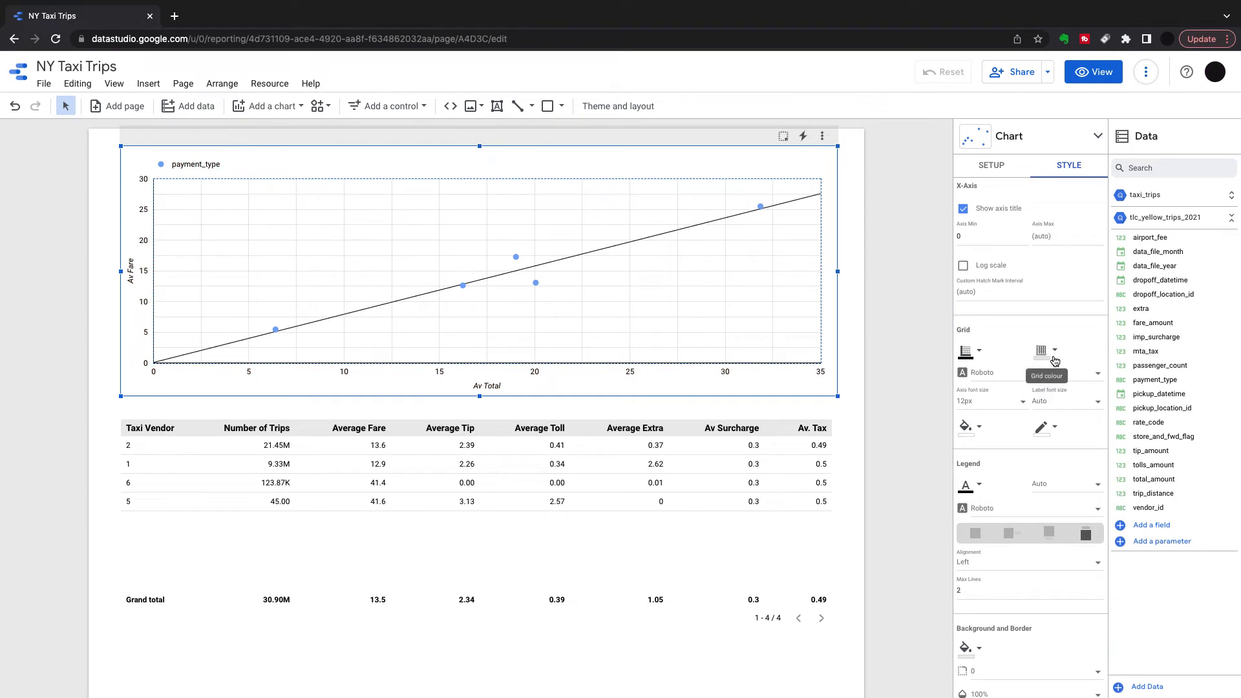
# - Try dark red grid lines, then restore the default grey
pyautogui.scroll(-1, 1055, 360)
pyautogui.click(1048, 293)
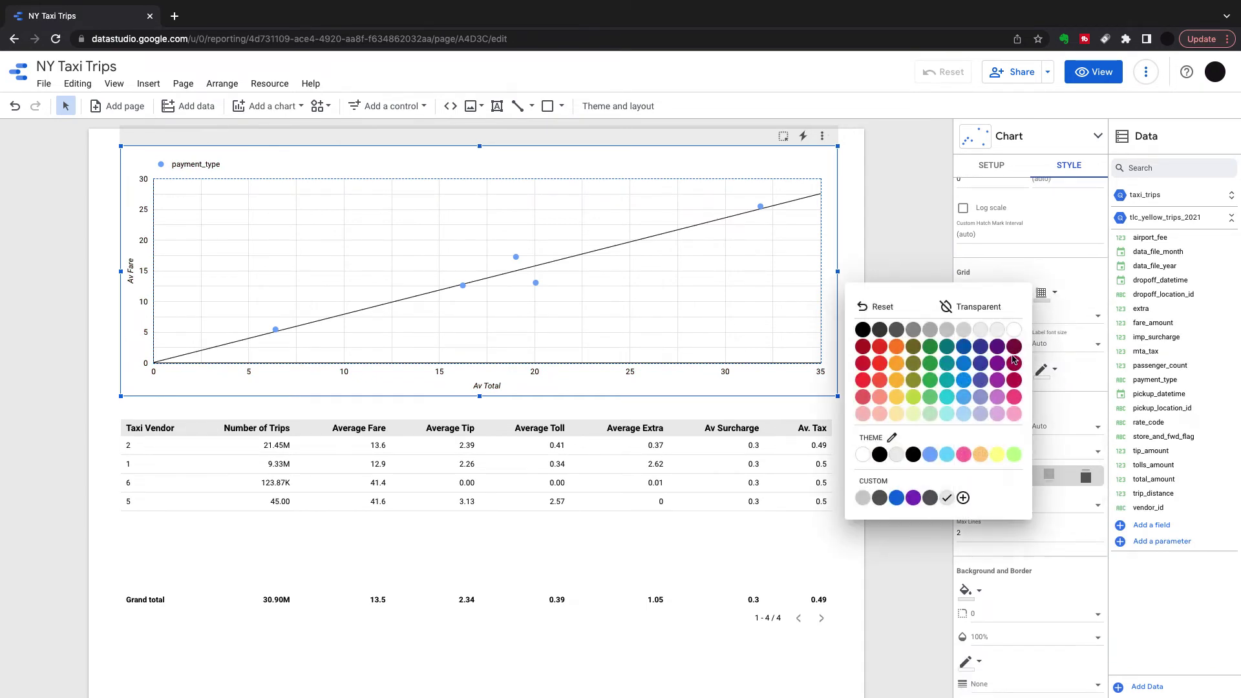
pyautogui.click(1014, 349)
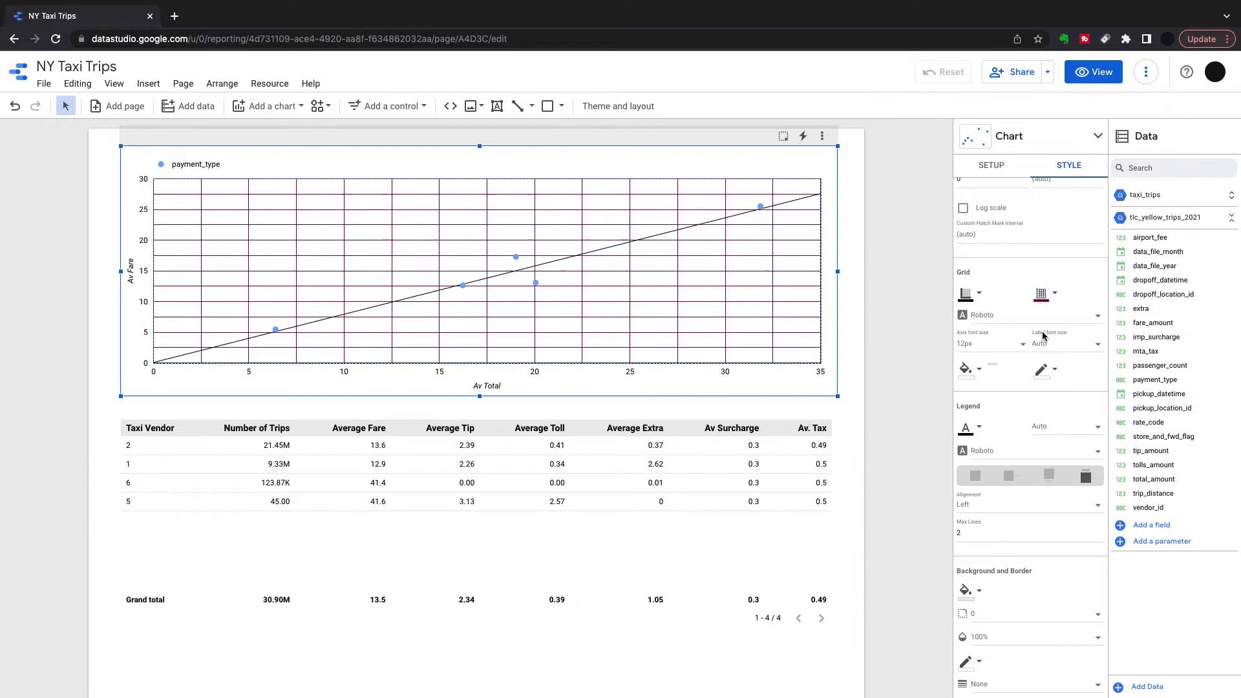
pyautogui.click(1053, 299)
pyautogui.click(882, 307)
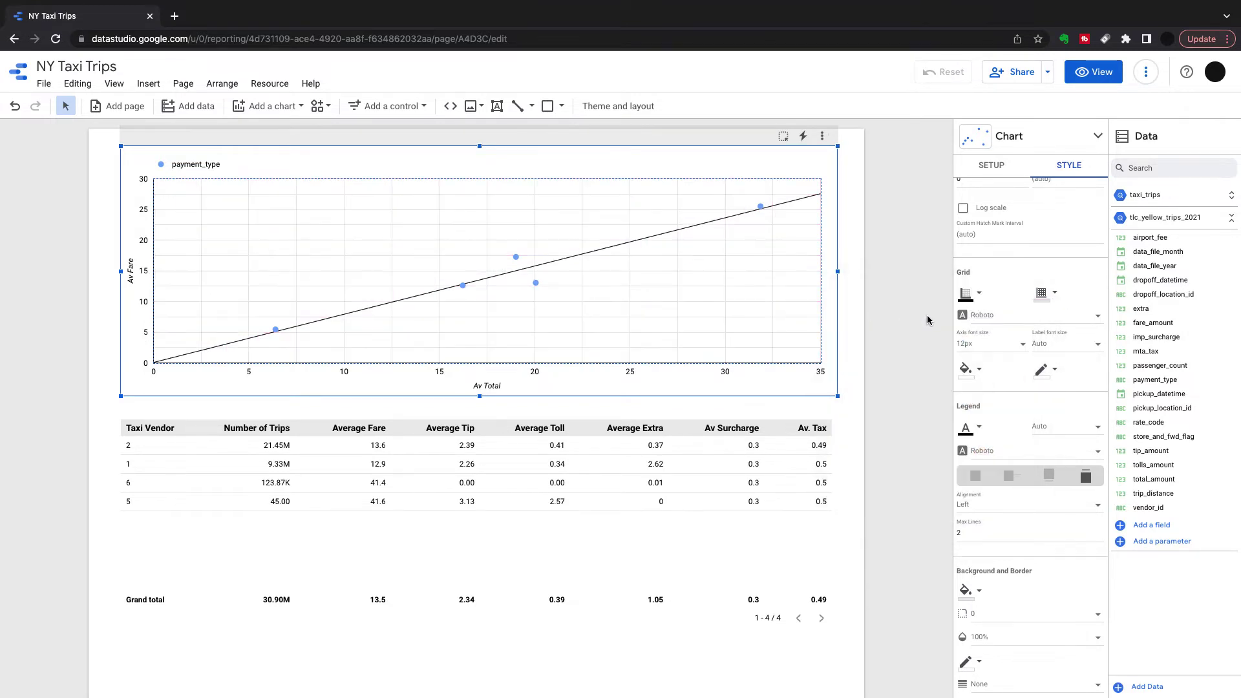
# - Set the axis font size to 12px
pyautogui.click(992, 347)
pyautogui.click(982, 373)
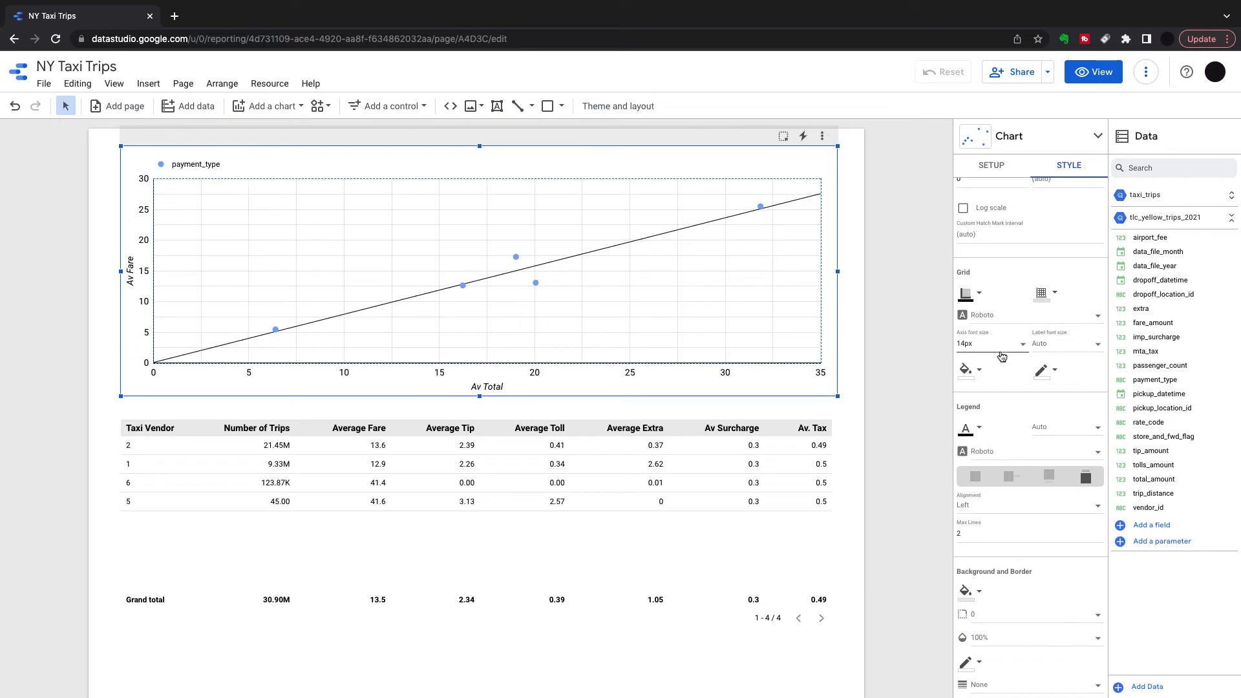
pyautogui.click(1001, 348)
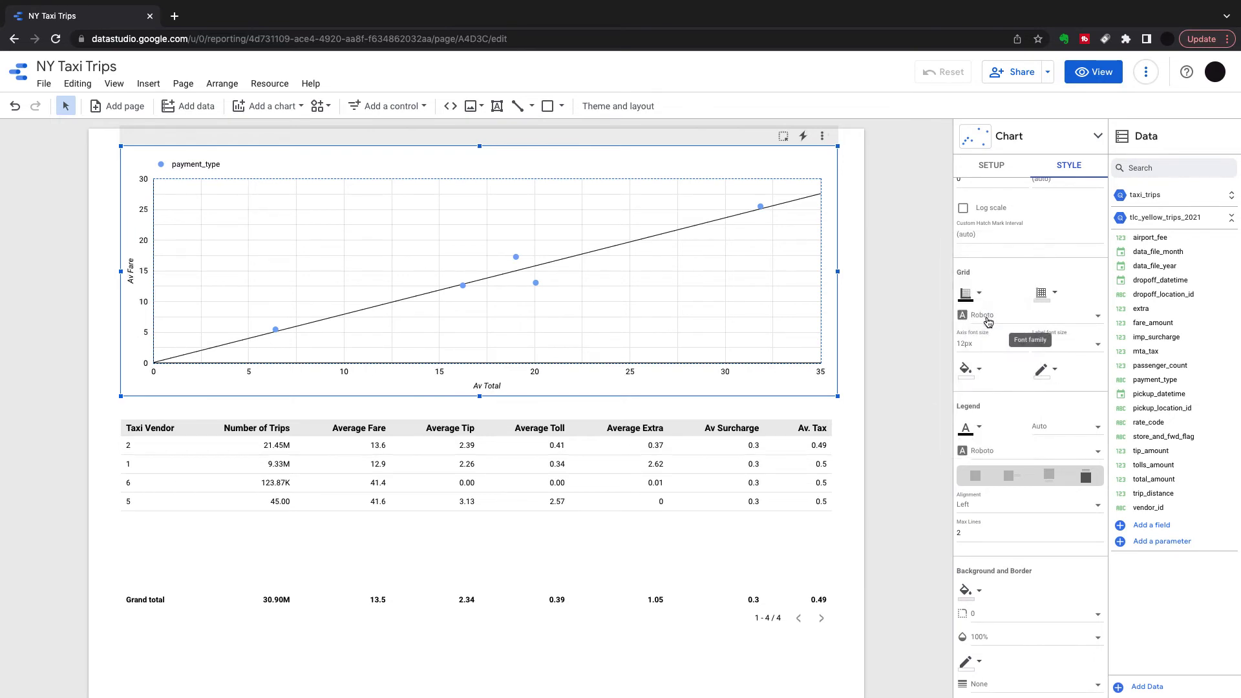
pyautogui.scroll(-2, 987, 321)
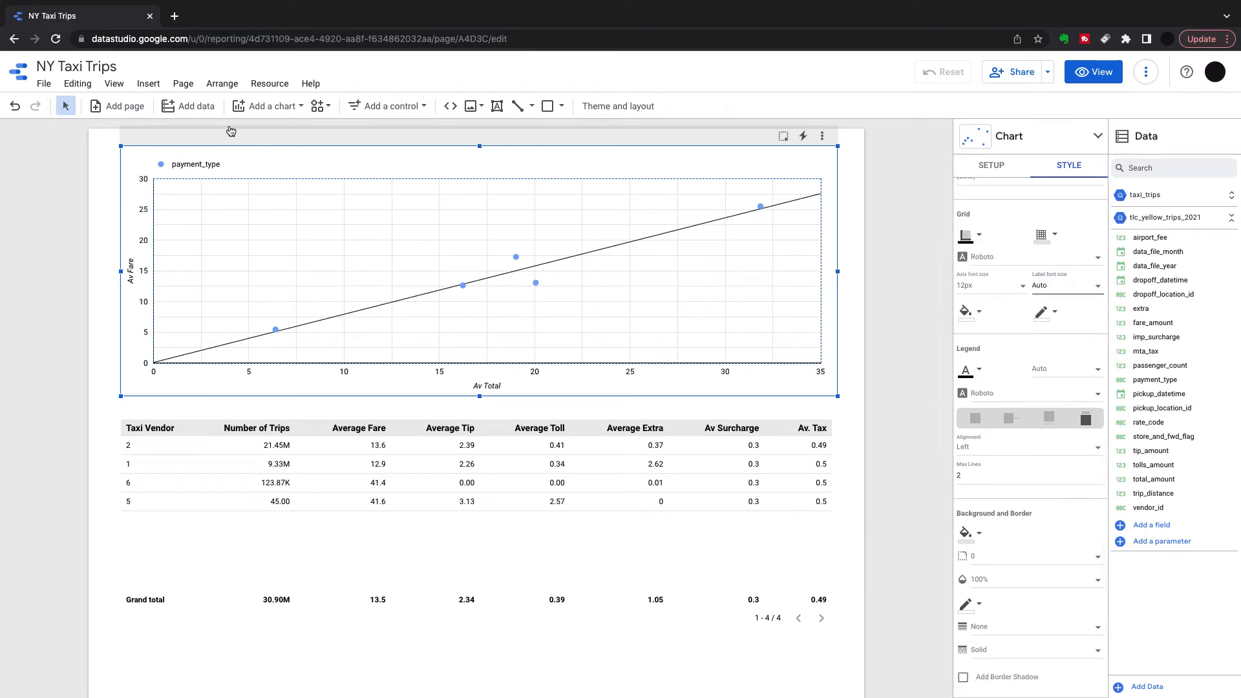
# - Try several legend positions and alignments, settling on Bottom, centred below the chart
pyautogui.click(1048, 420)
pyautogui.click(1009, 419)
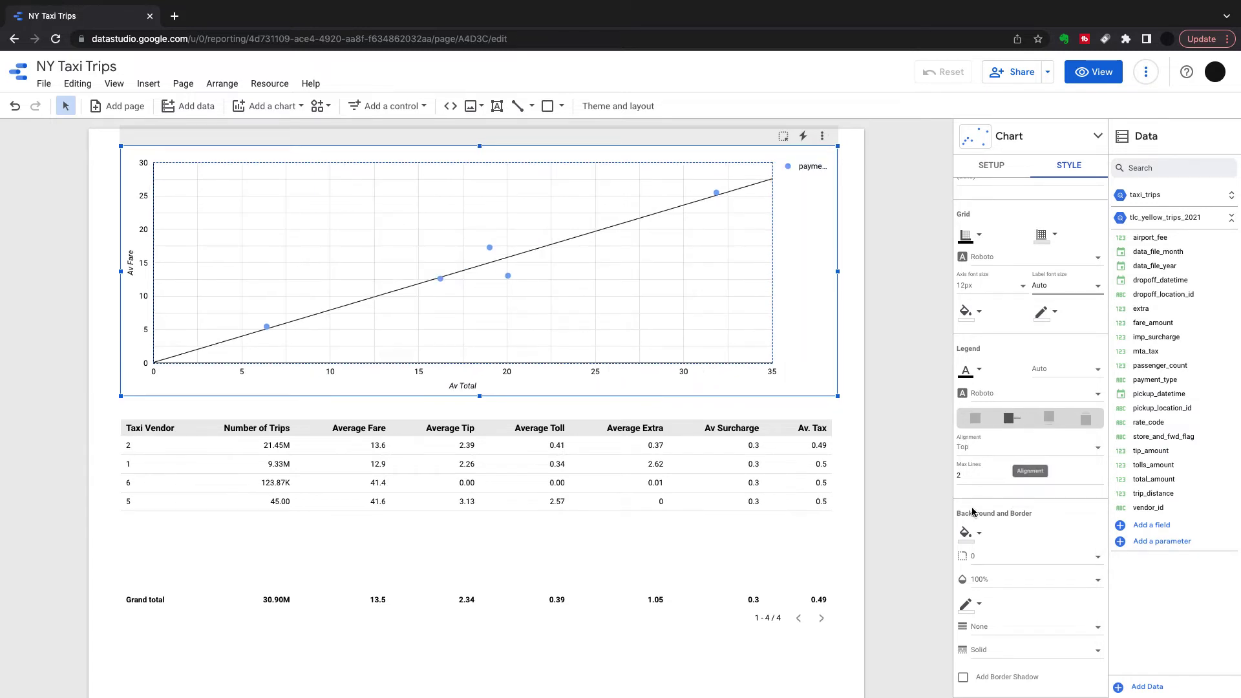
pyautogui.click(972, 451)
pyautogui.click(977, 482)
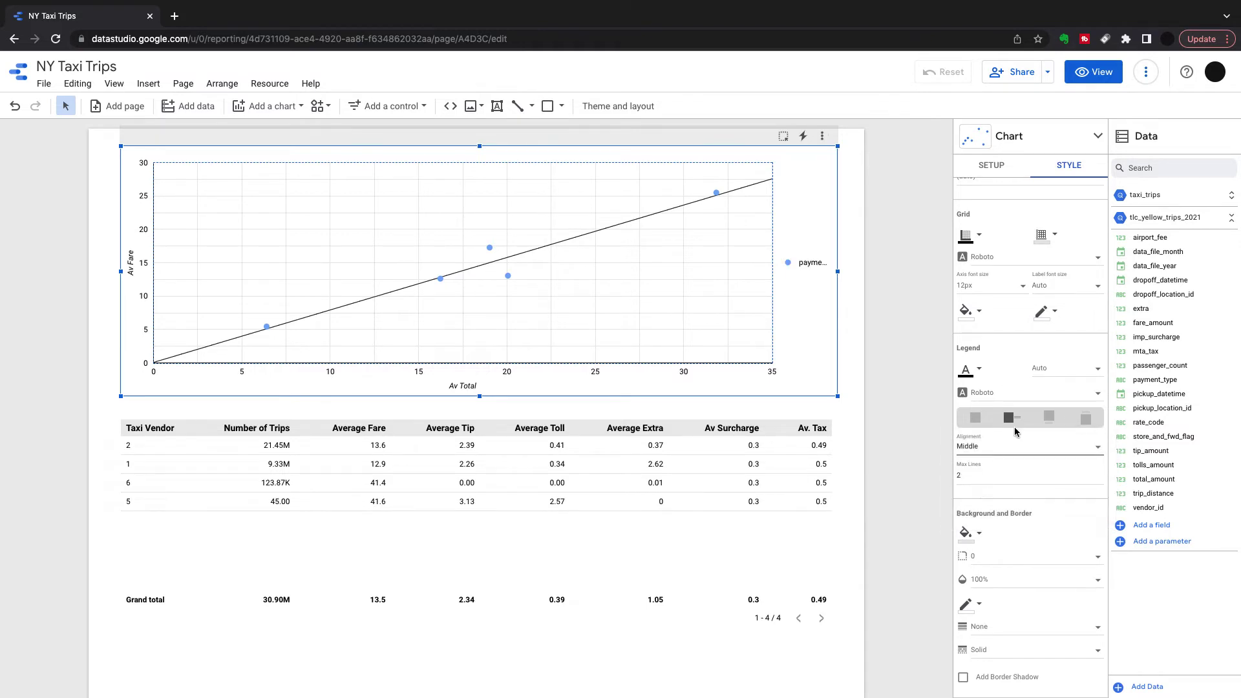
pyautogui.click(984, 421)
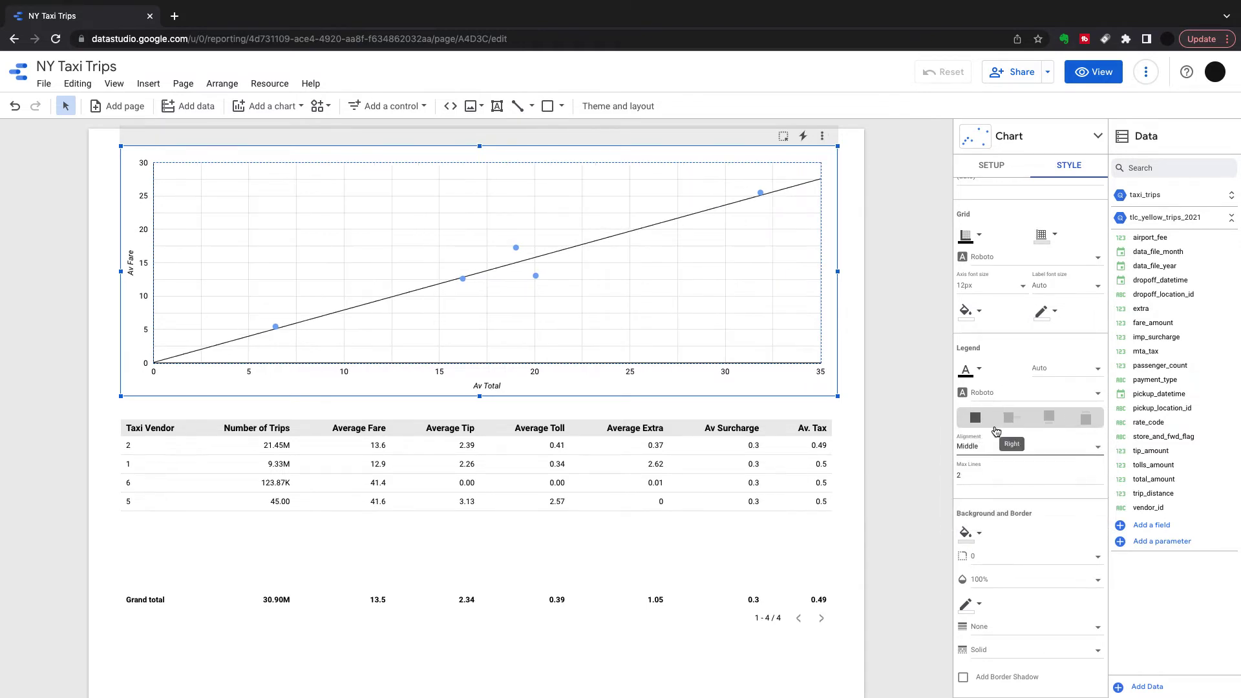
pyautogui.click(1047, 421)
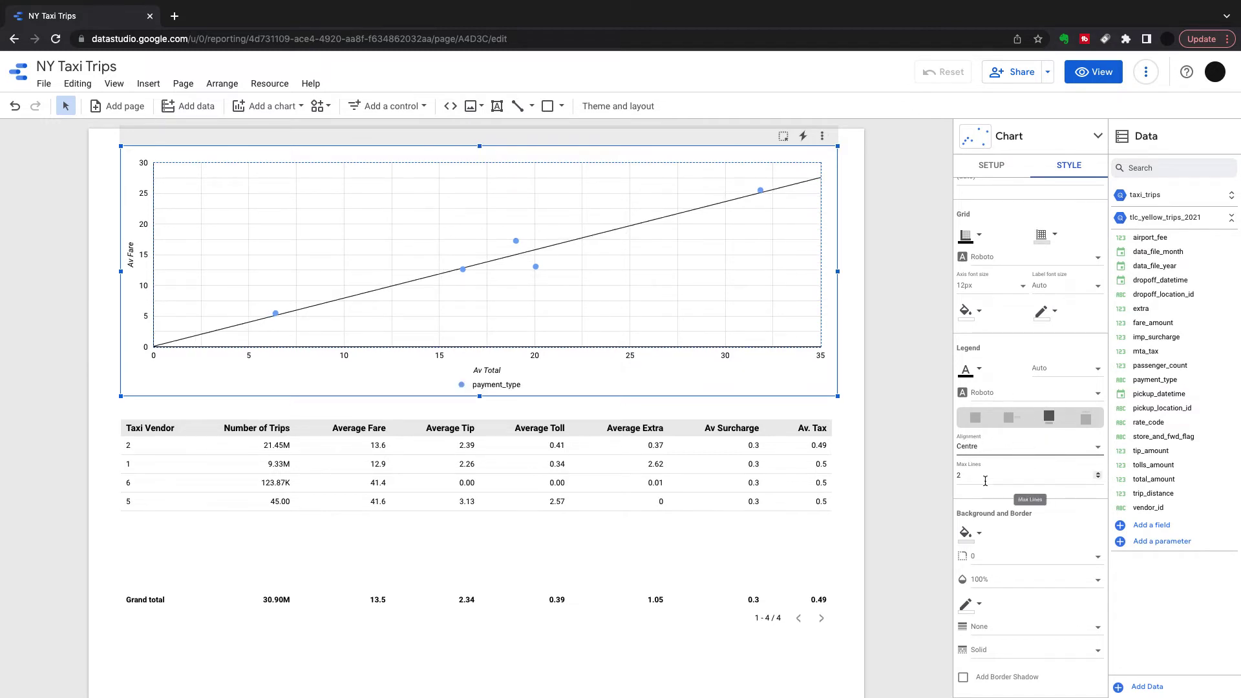
# - Try a red chart background, then undo it with Ctrl+Z to keep white
pyautogui.scroll(-1, 992, 482)
pyautogui.scroll(-4, 992, 482)
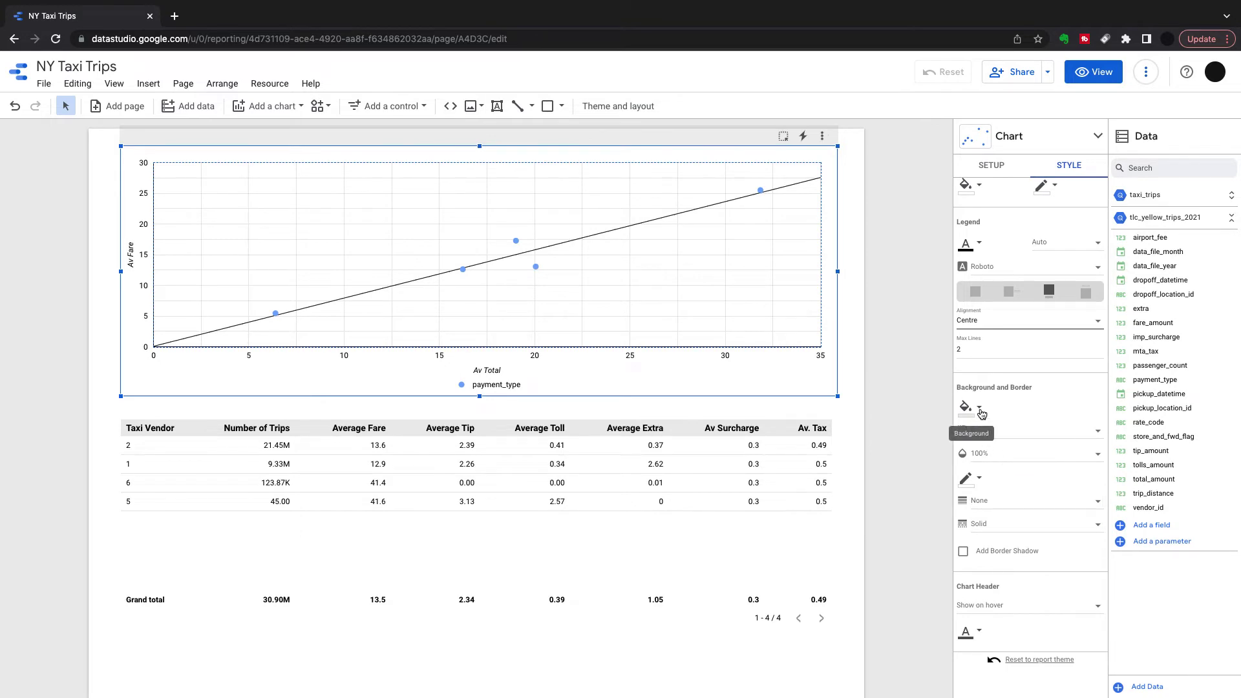
pyautogui.click(979, 408)
pyautogui.click(1024, 479)
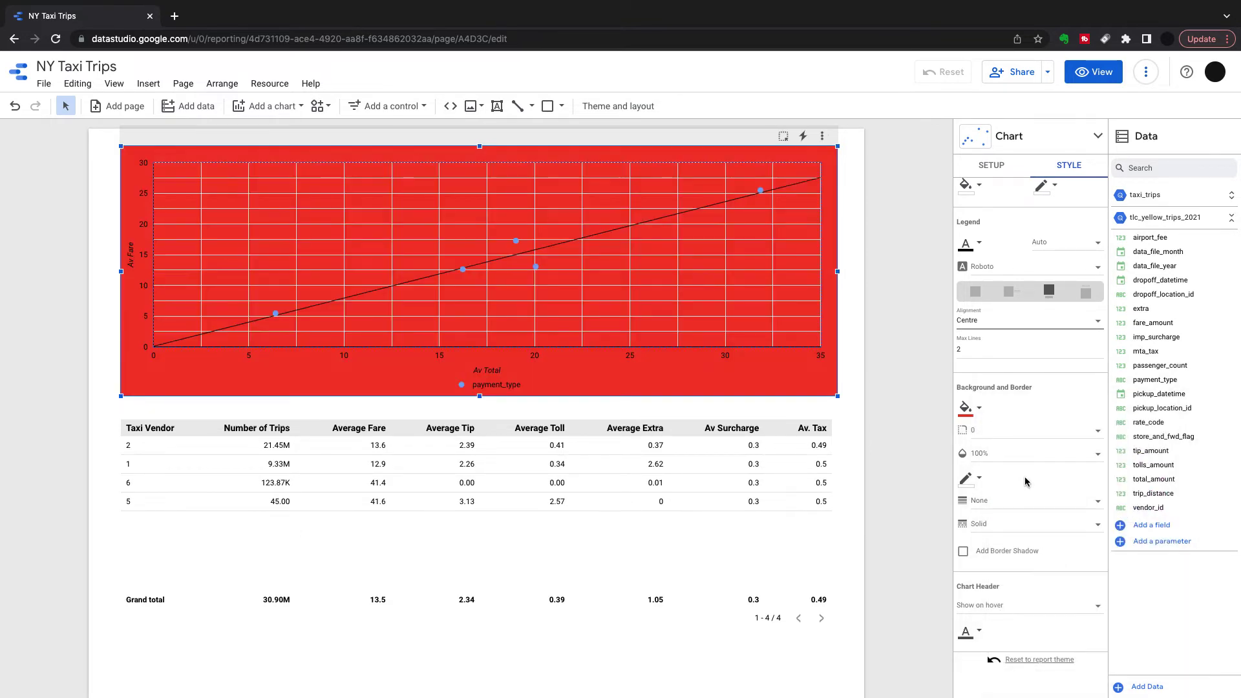
pyautogui.hotkey('ctrl', 'z')
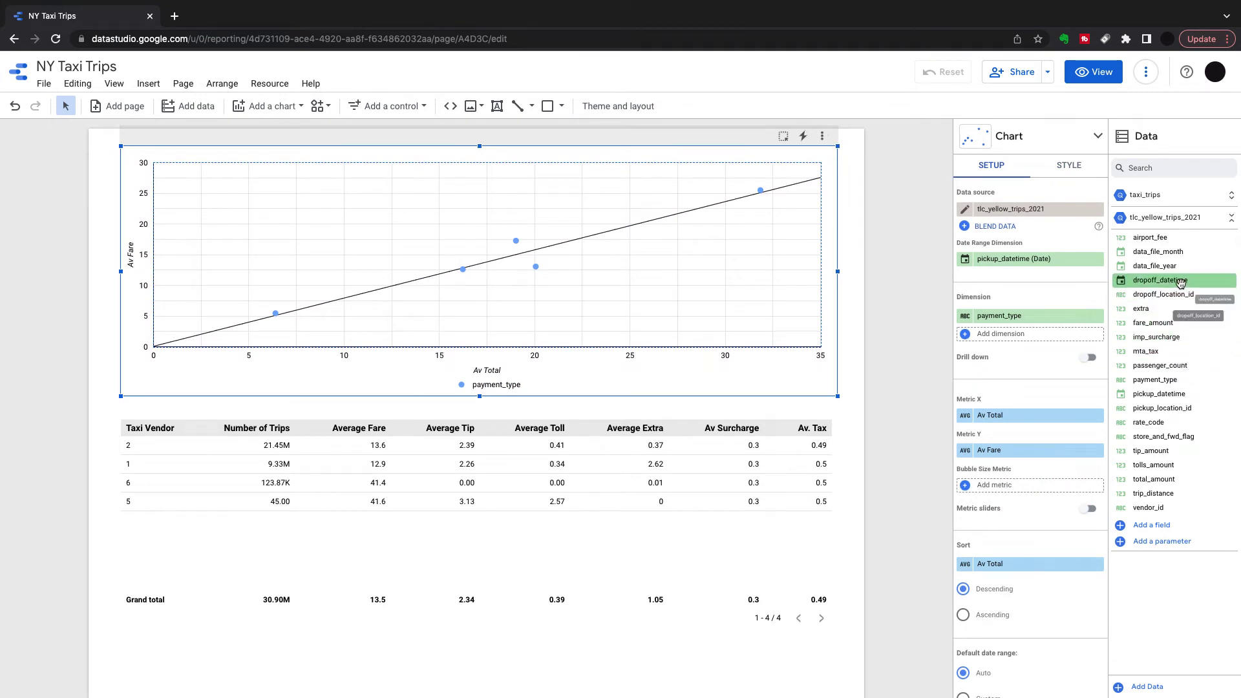
# - Swap the payment_type dimension for dropoff_location_id
pyautogui.moveTo(1192, 296); pyautogui.dragTo(1072, 320)
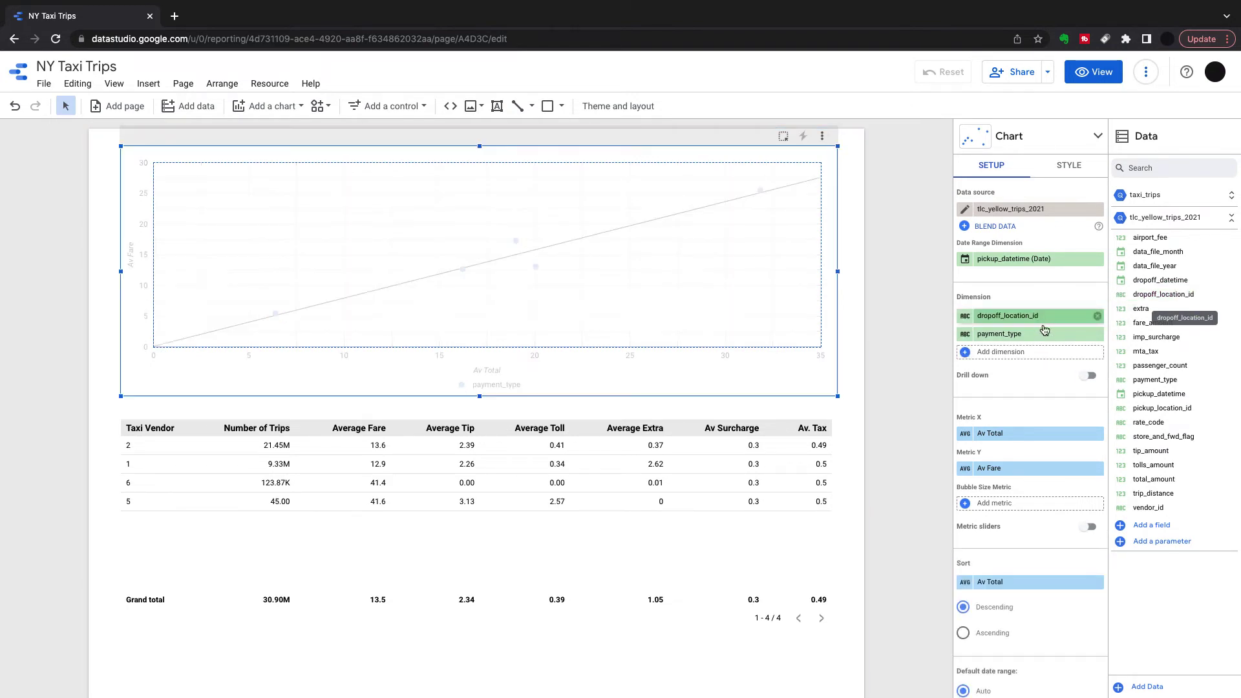
pyautogui.click(1098, 335)
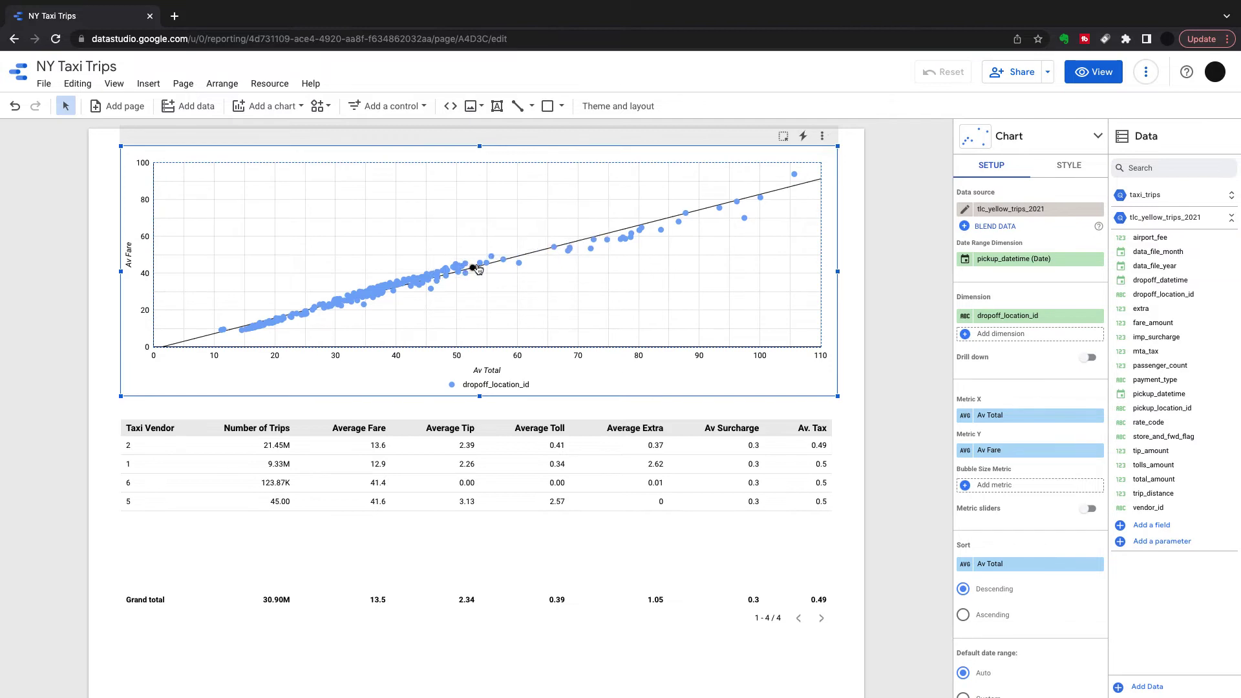
pyautogui.moveTo(489, 259)
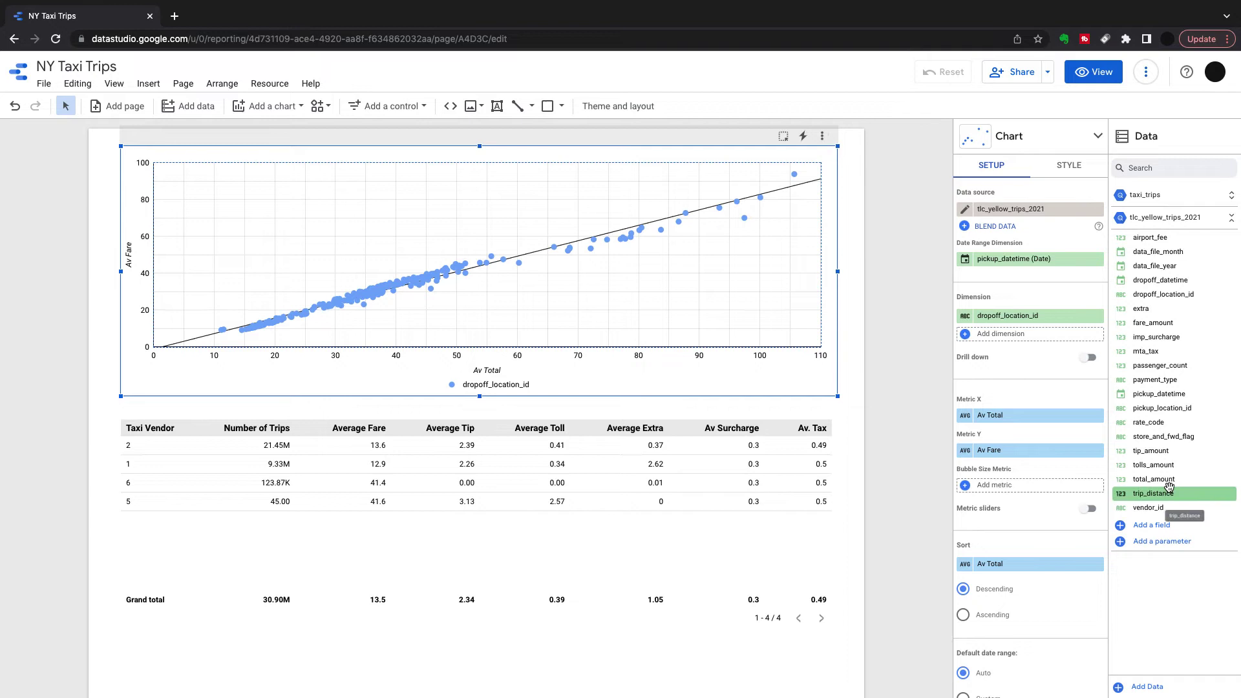
# - Size the bubbles by tip_amount with Average aggregation
pyautogui.moveTo(1150, 450); pyautogui.dragTo(1047, 485)
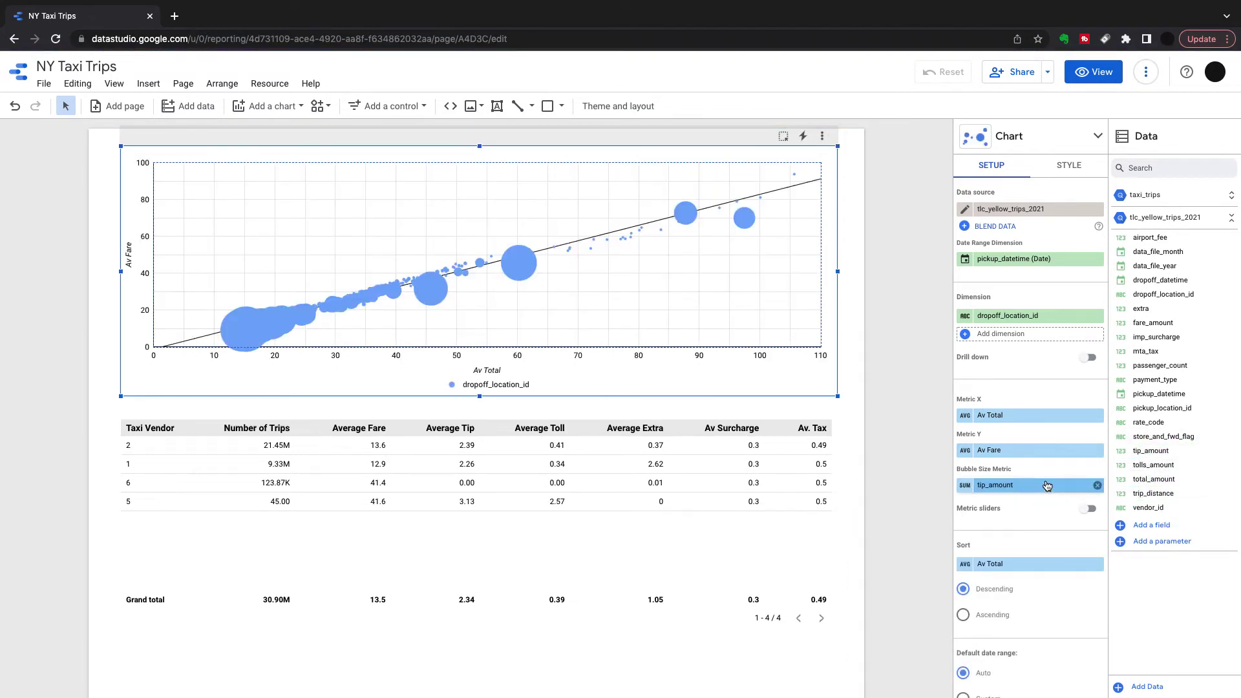
pyautogui.click(964, 486)
pyautogui.click(867, 456)
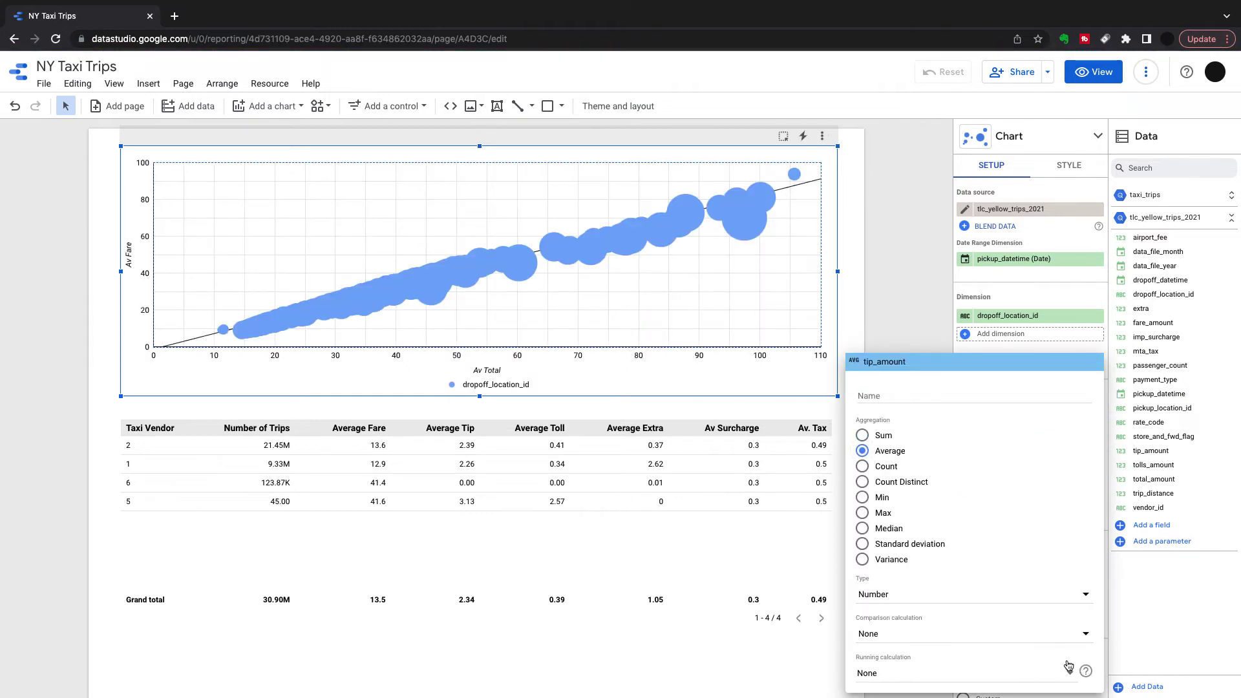
pyautogui.click(917, 309)
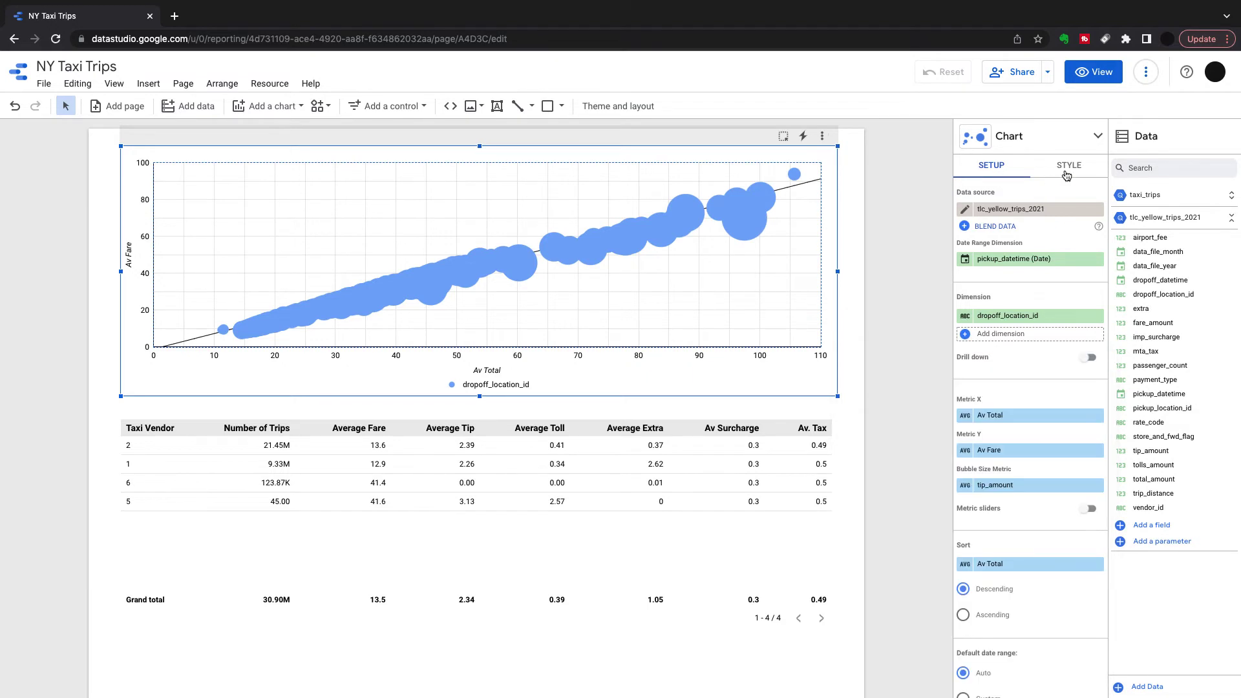
# - Shrink bubbles to minimum size and limit the chart to 10 bubbles
pyautogui.click(1066, 172)
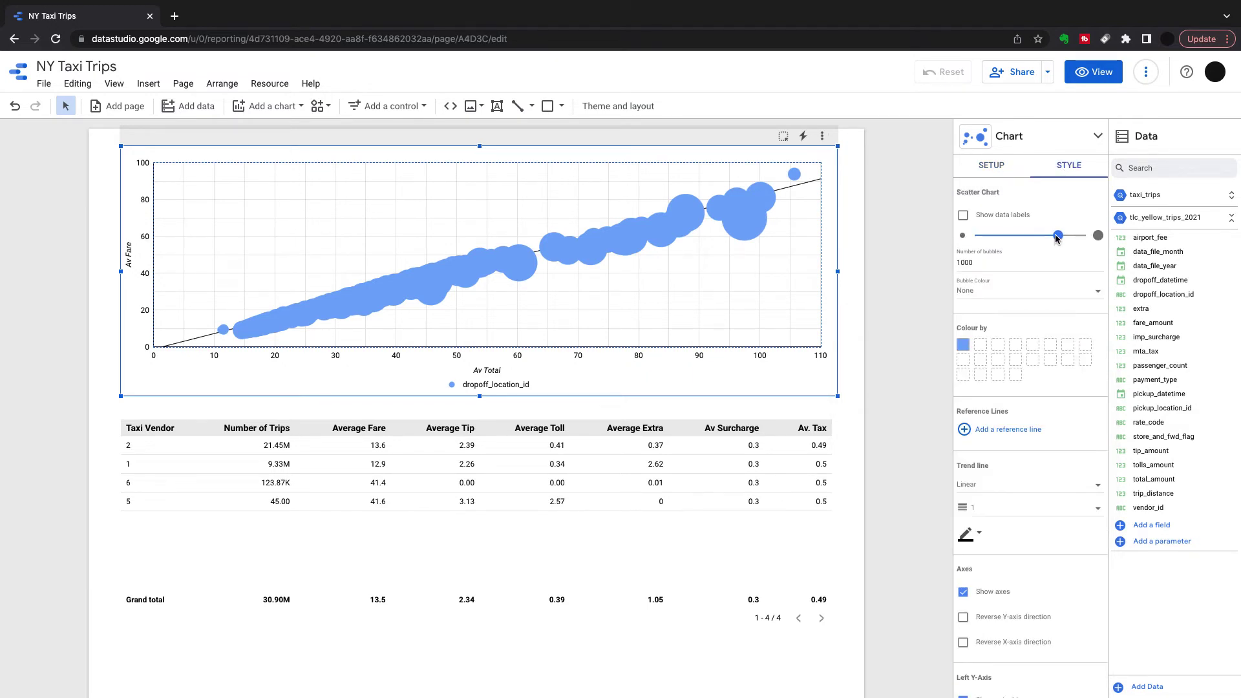
pyautogui.moveTo(1057, 236); pyautogui.dragTo(966, 237)
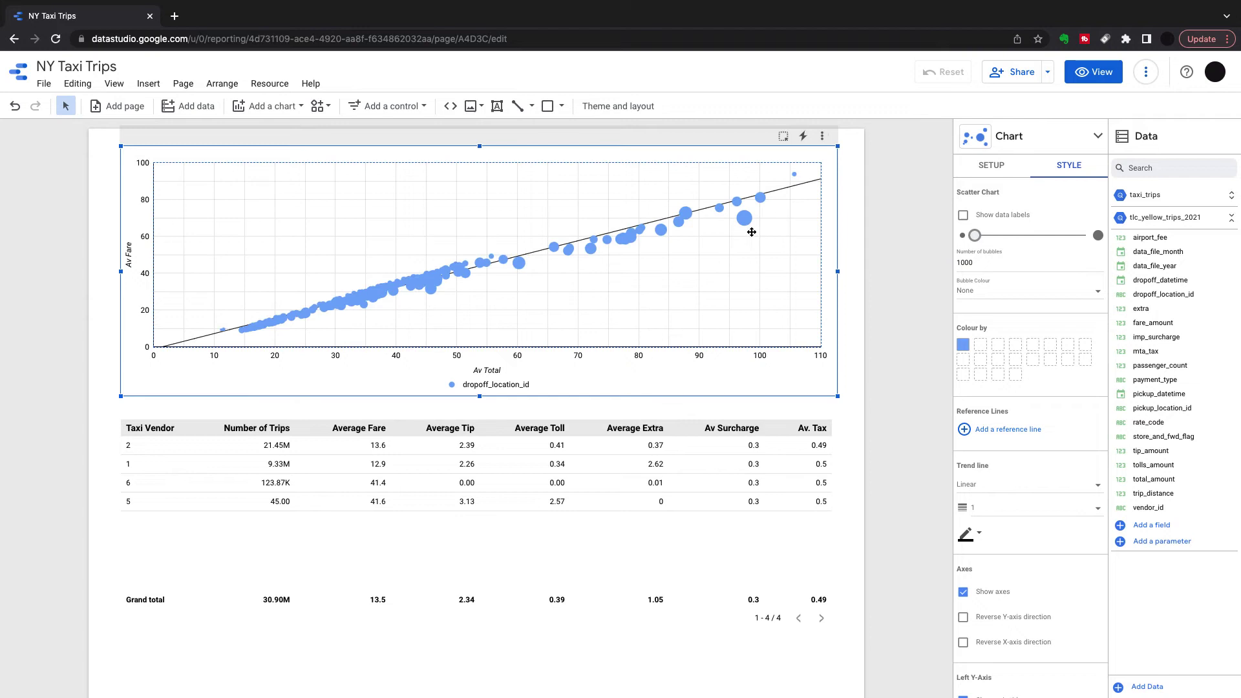
pyautogui.moveTo(225, 330)
pyautogui.click(749, 222)
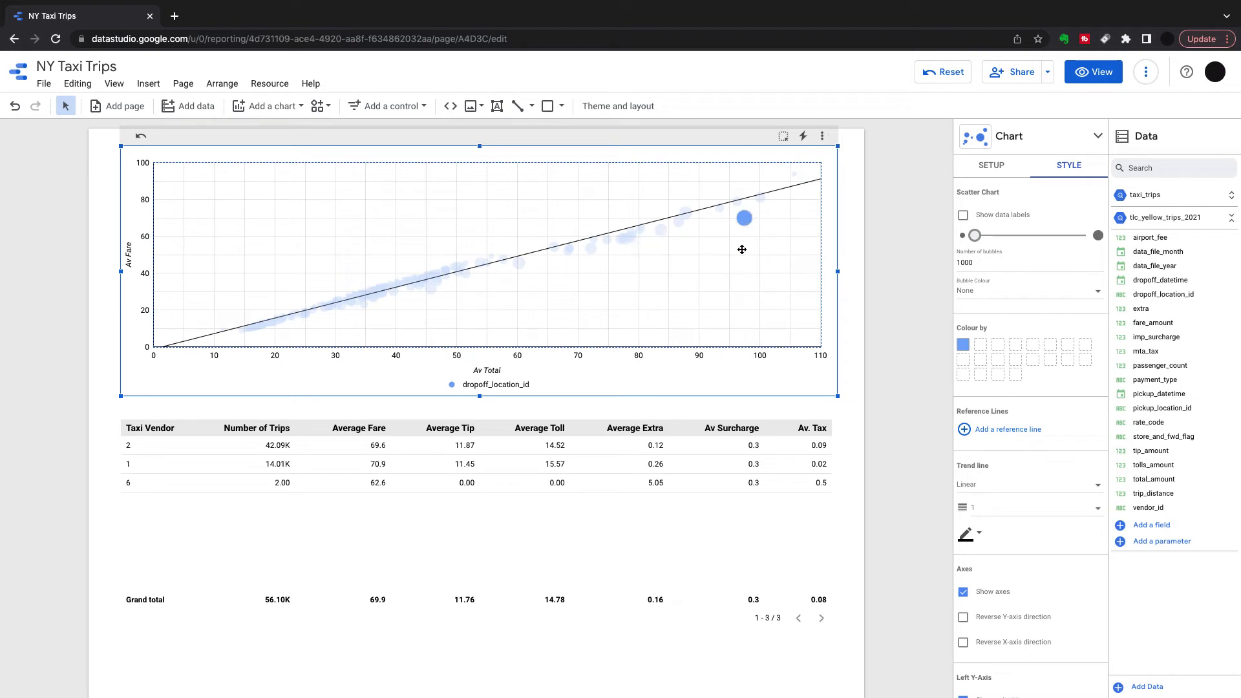
pyautogui.click(744, 242)
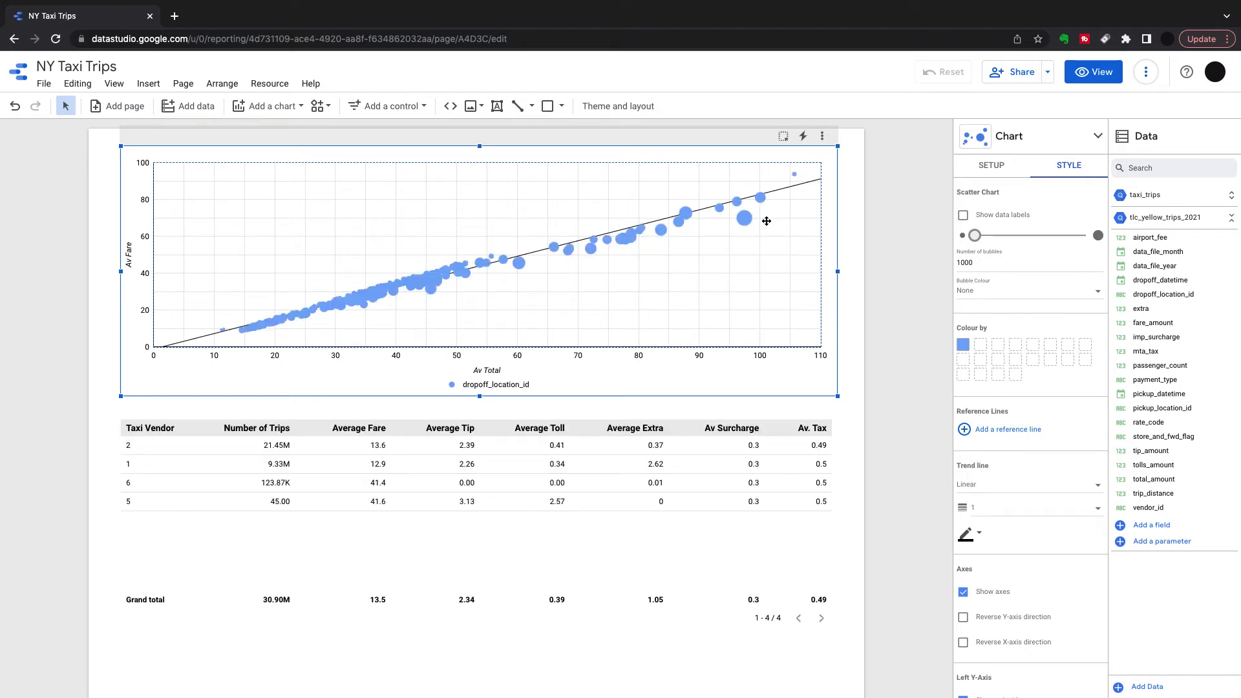
pyautogui.click(1027, 263)
pyautogui.press('BackSpace')
pyautogui.press('BackSpace')
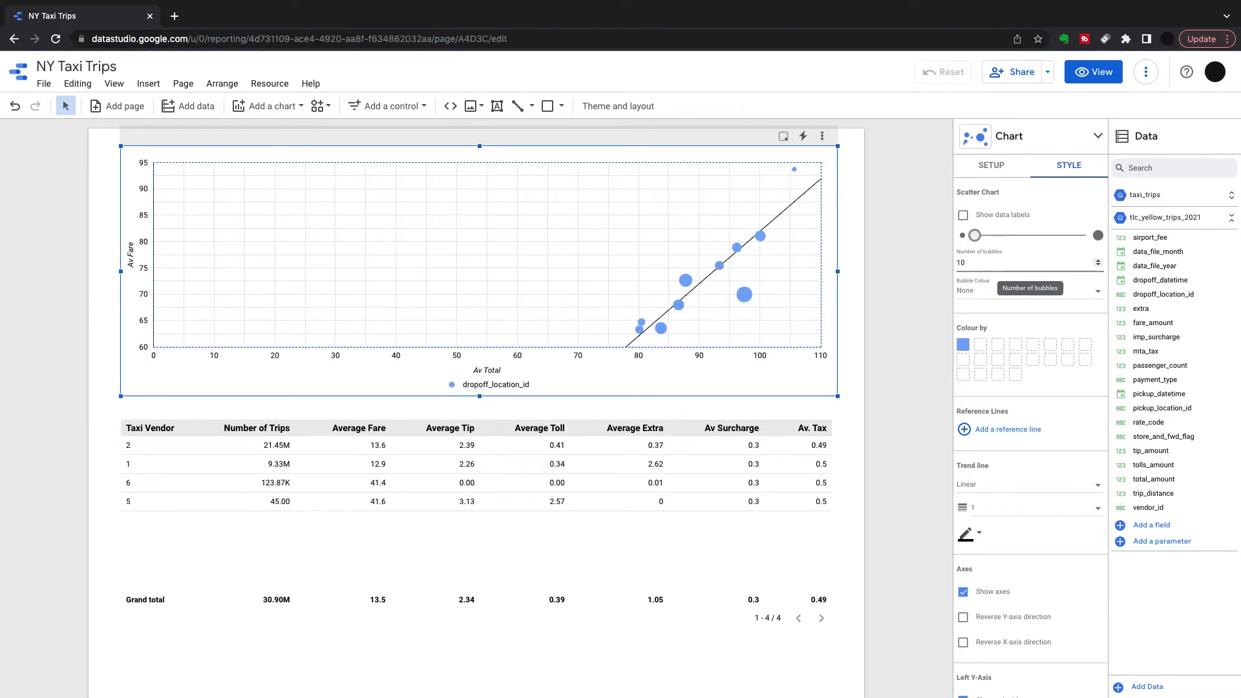
# - Sort the scatter chart by Record Count
pyautogui.click(1000, 166)
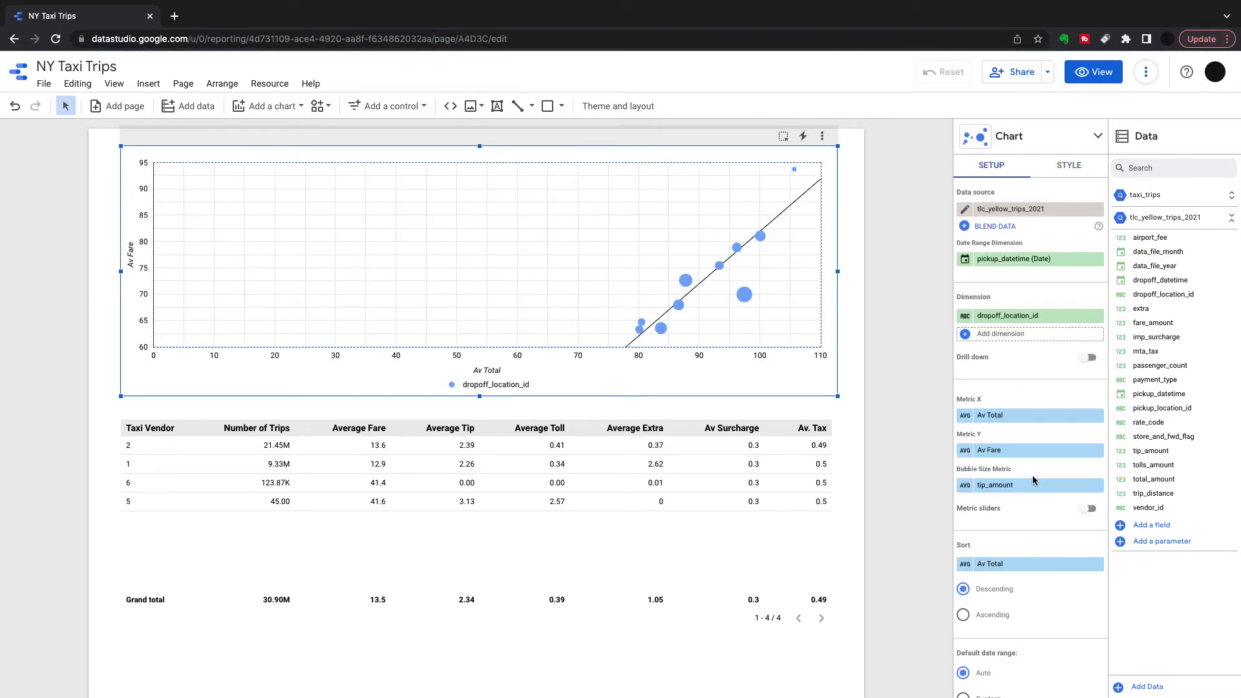
pyautogui.scroll(-2, 1033, 476)
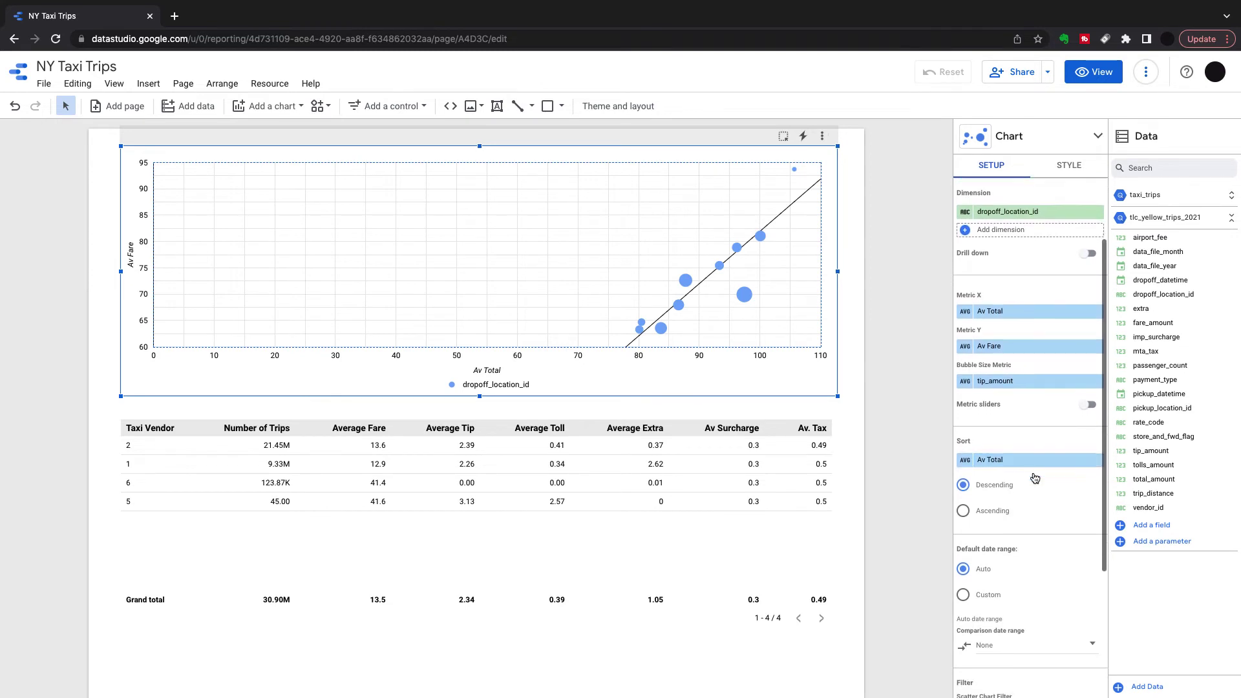
pyautogui.click(1001, 456)
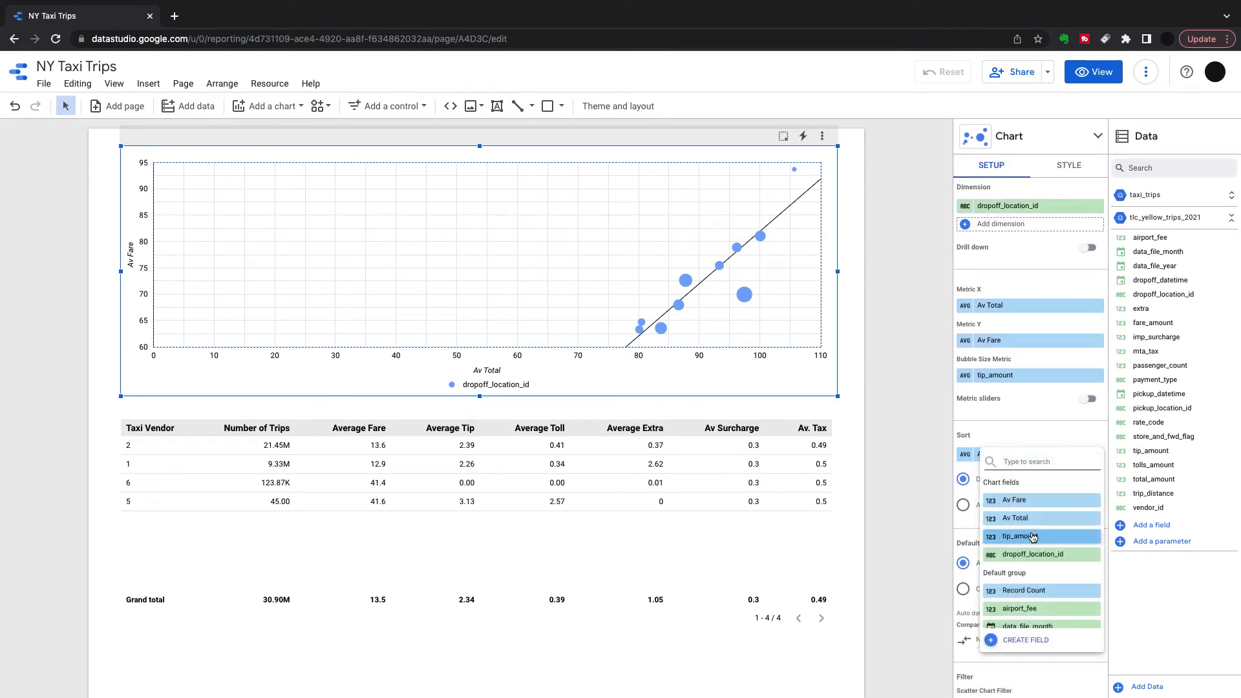
pyautogui.click(1048, 590)
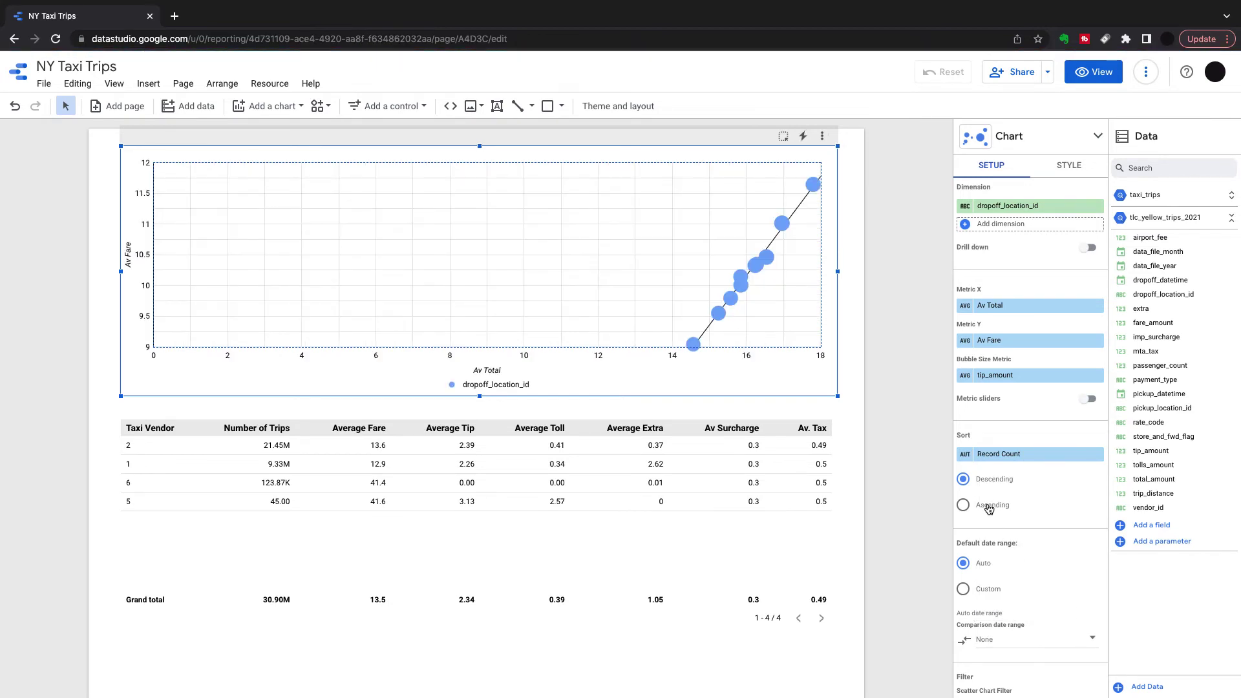
# - Cross-filter the vendor table to dropoff location 238 from the scatter chart
pyautogui.click(813, 186)
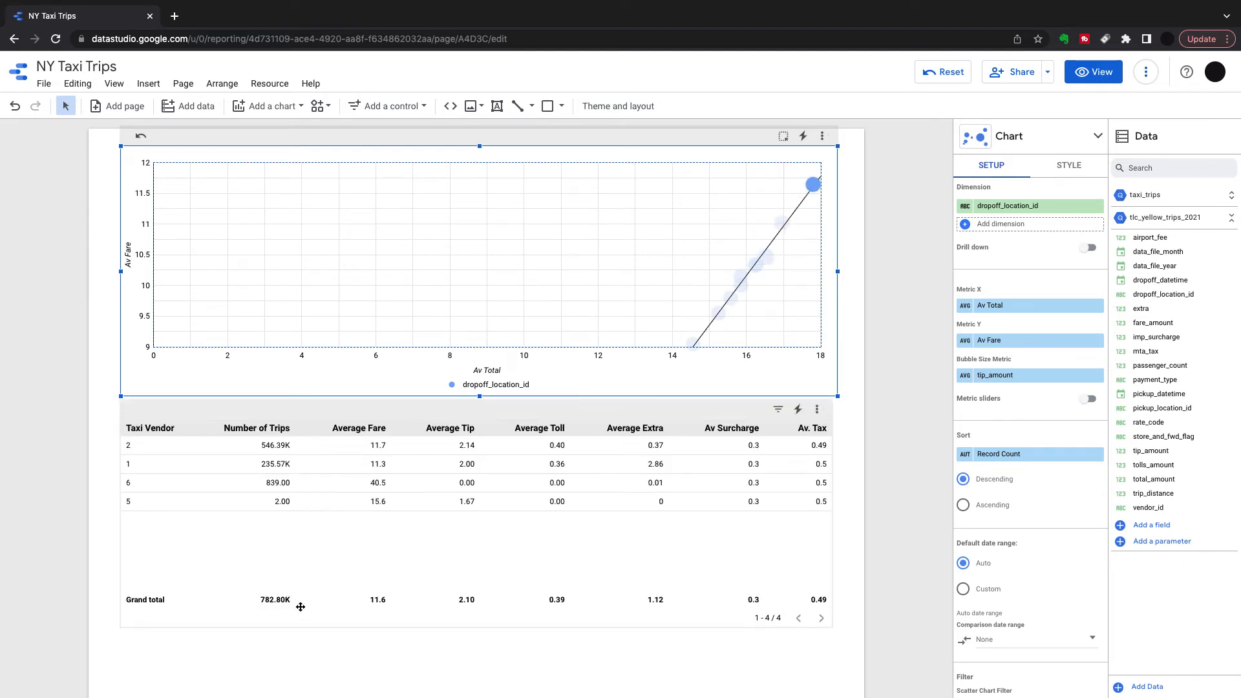
pyautogui.click(781, 225)
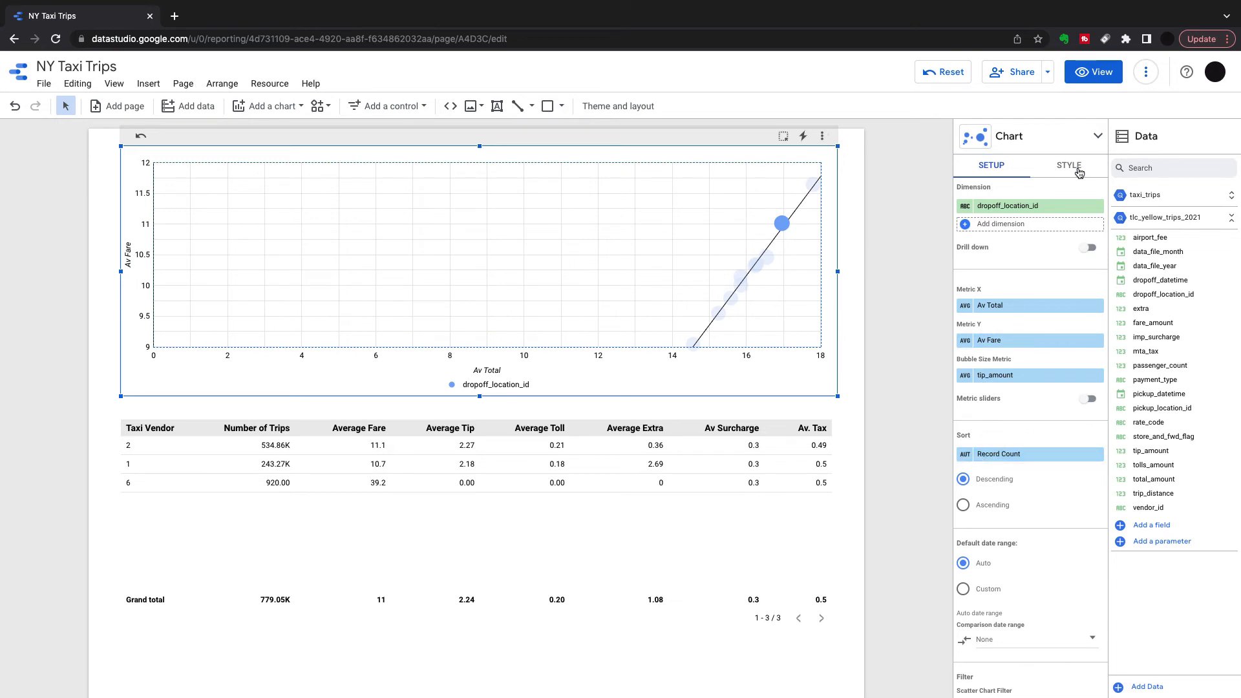
pyautogui.click(1069, 166)
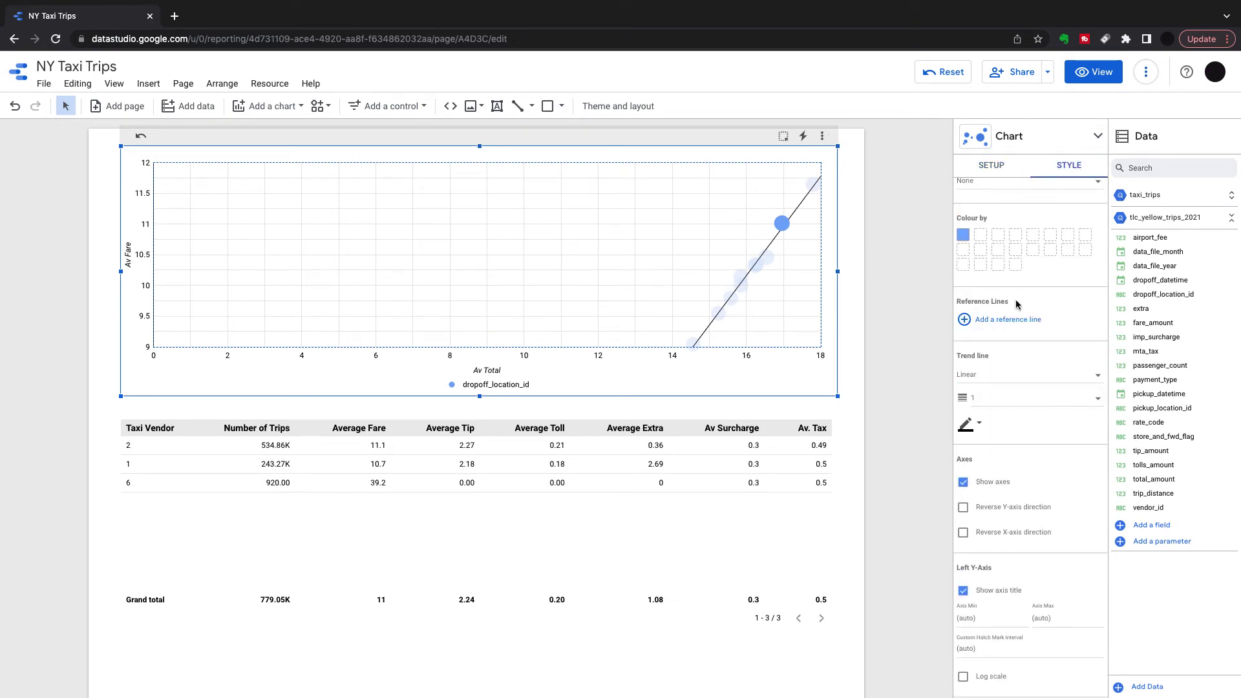
pyautogui.scroll(2, 1021, 367)
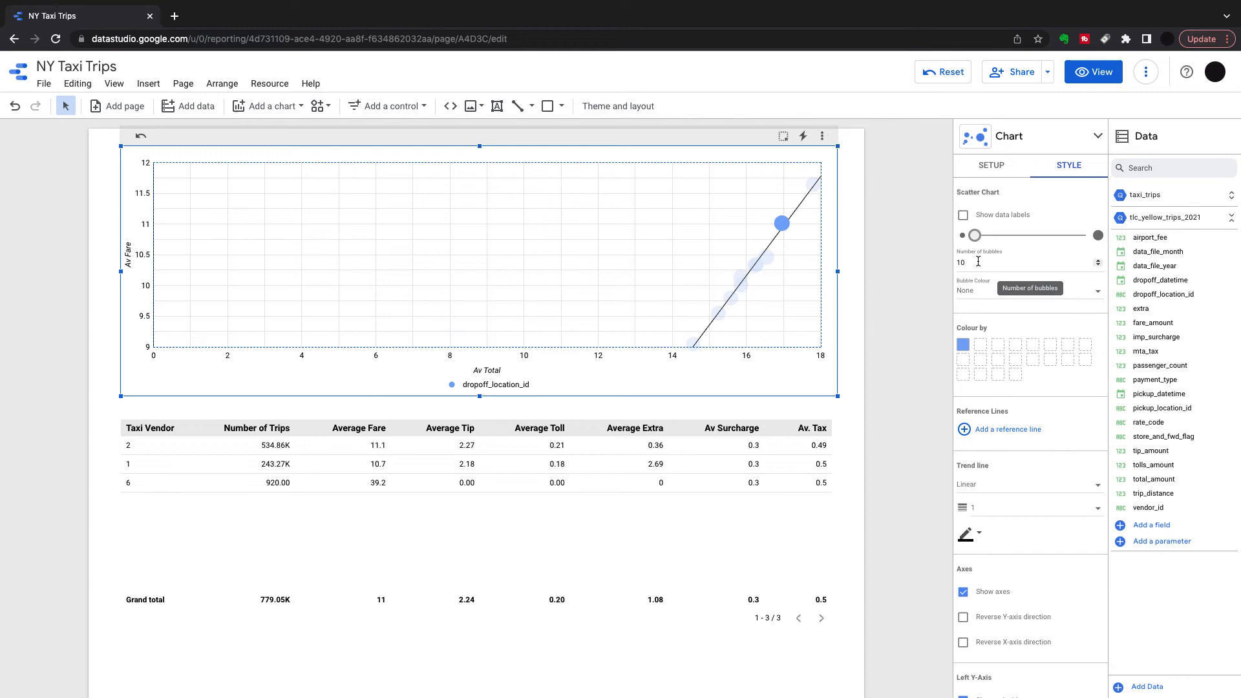
# - Raise the bubble count to 550 and remove tip_amount as the bubble size metric
pyautogui.click(976, 263)
pyautogui.write('550')
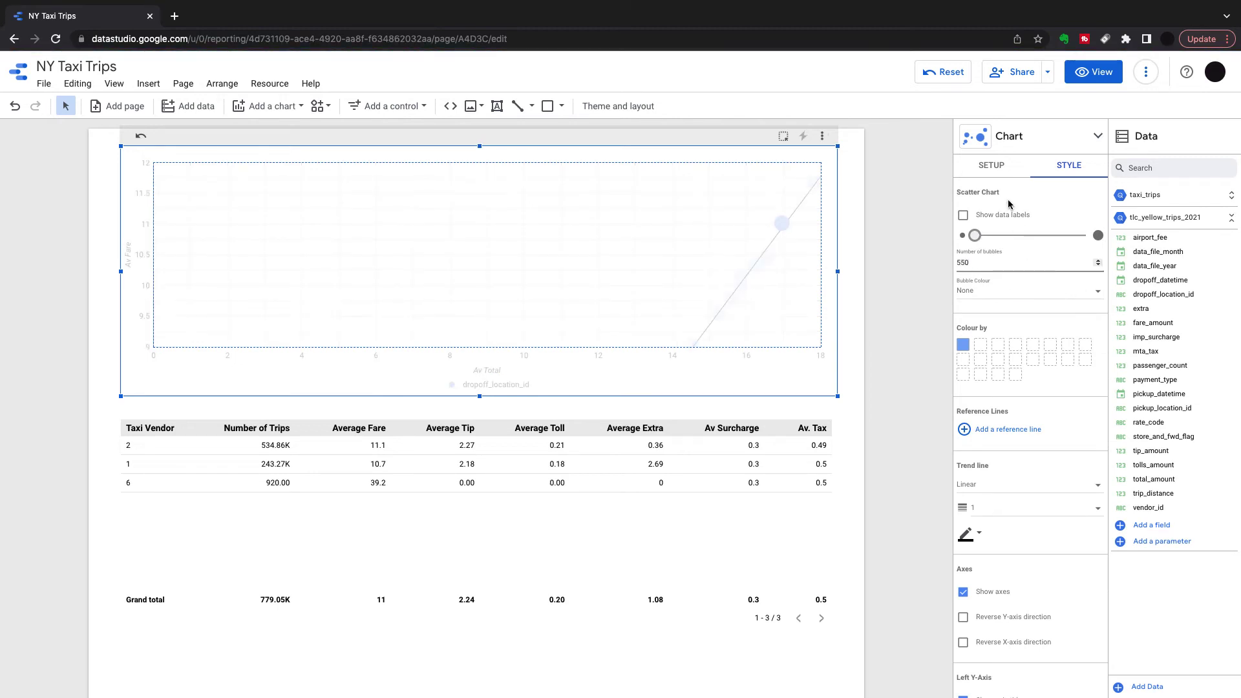
pyautogui.click(992, 165)
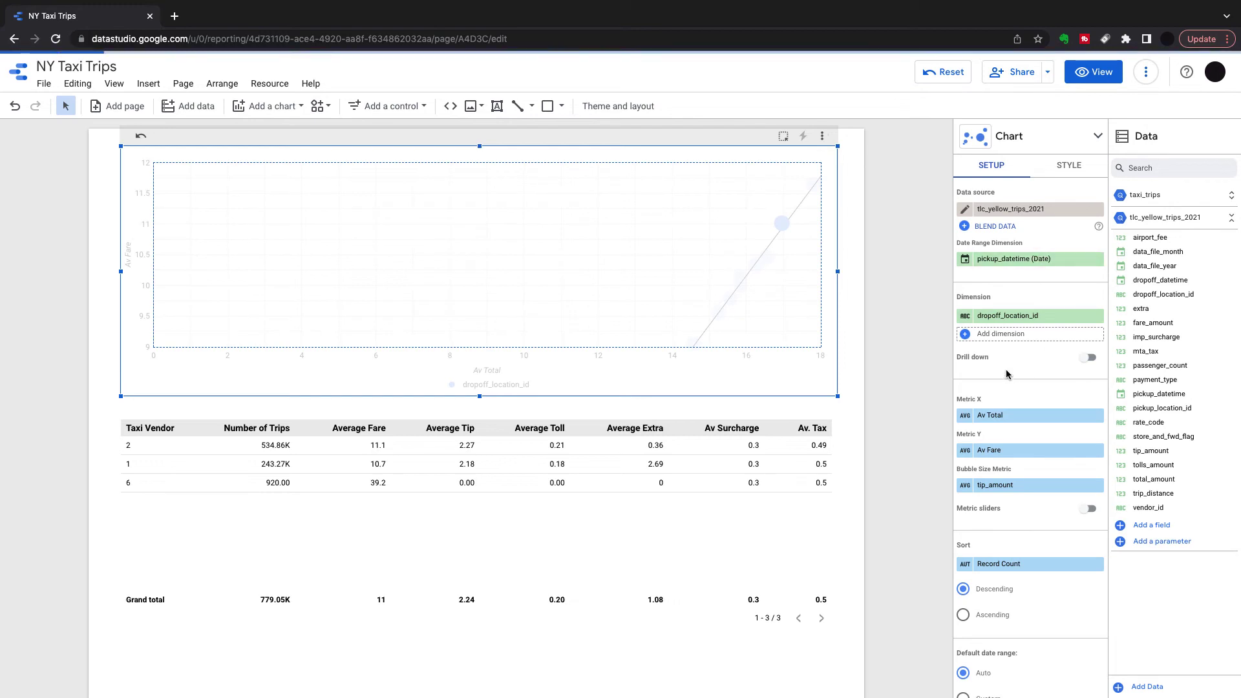
pyautogui.click(1099, 485)
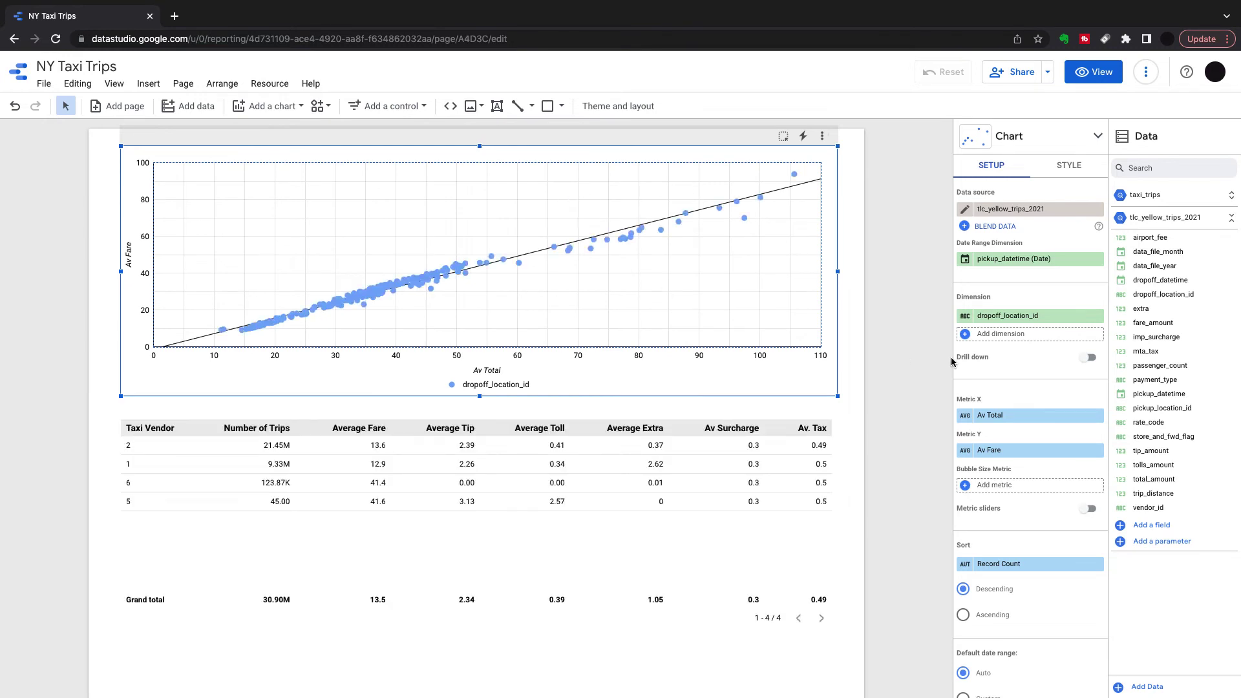
# - Enable drill down from dropoff_location_id to pickup_location_id, then test drilling and point cross-filters
pyautogui.click(1080, 359)
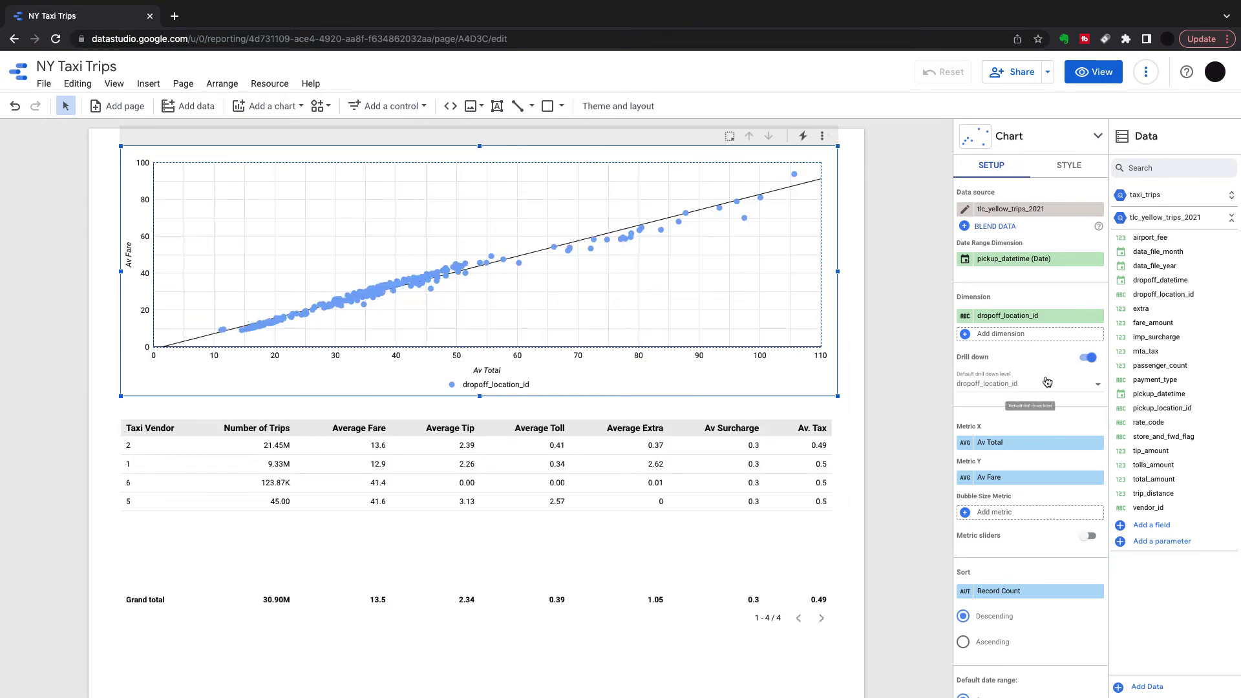
pyautogui.moveTo(1161, 408); pyautogui.dragTo(1036, 341)
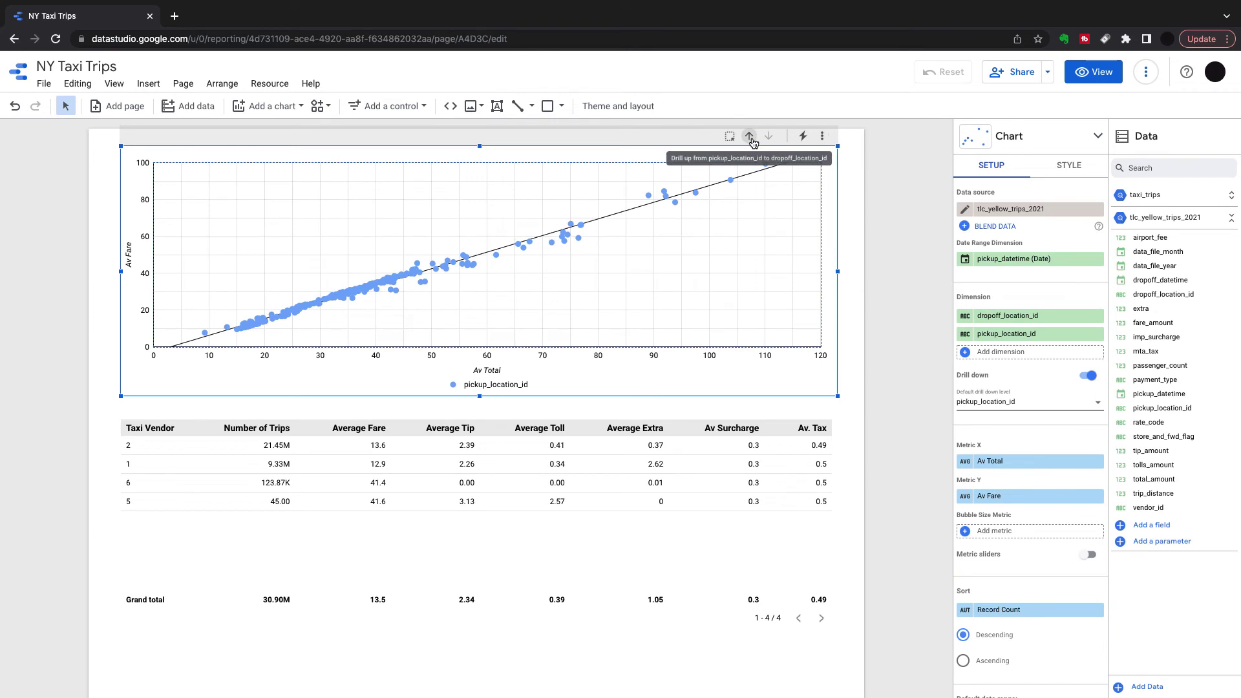
pyautogui.click(750, 138)
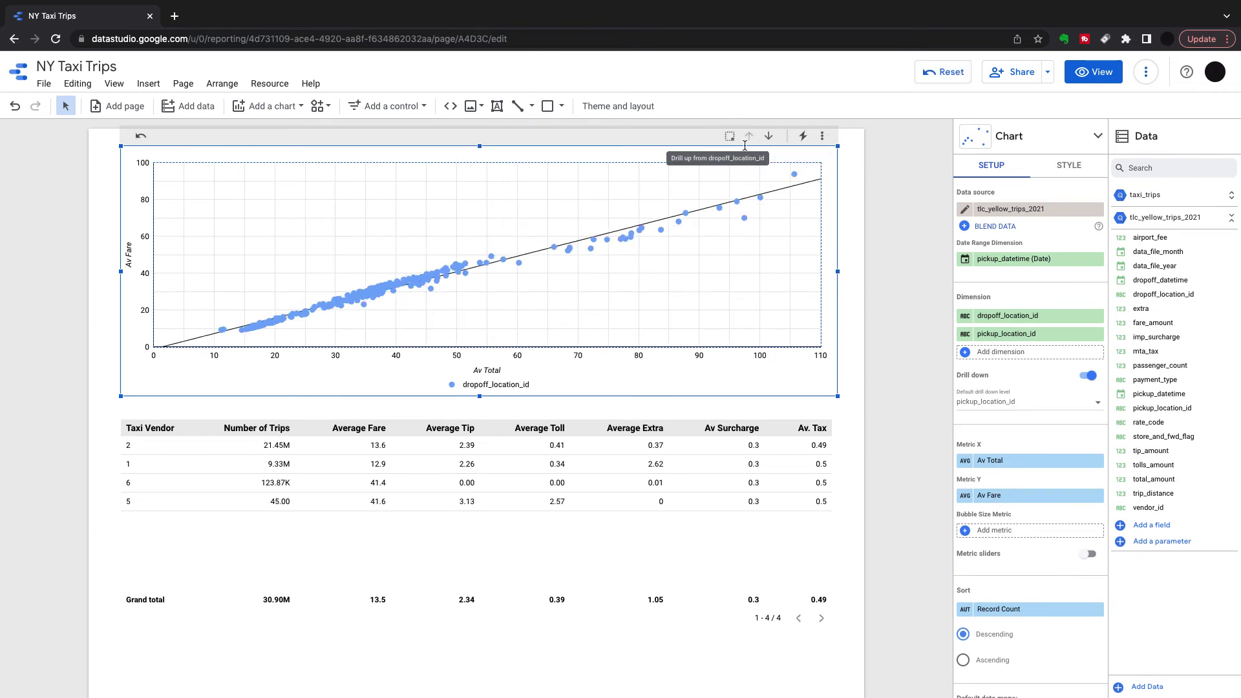
pyautogui.click(679, 221)
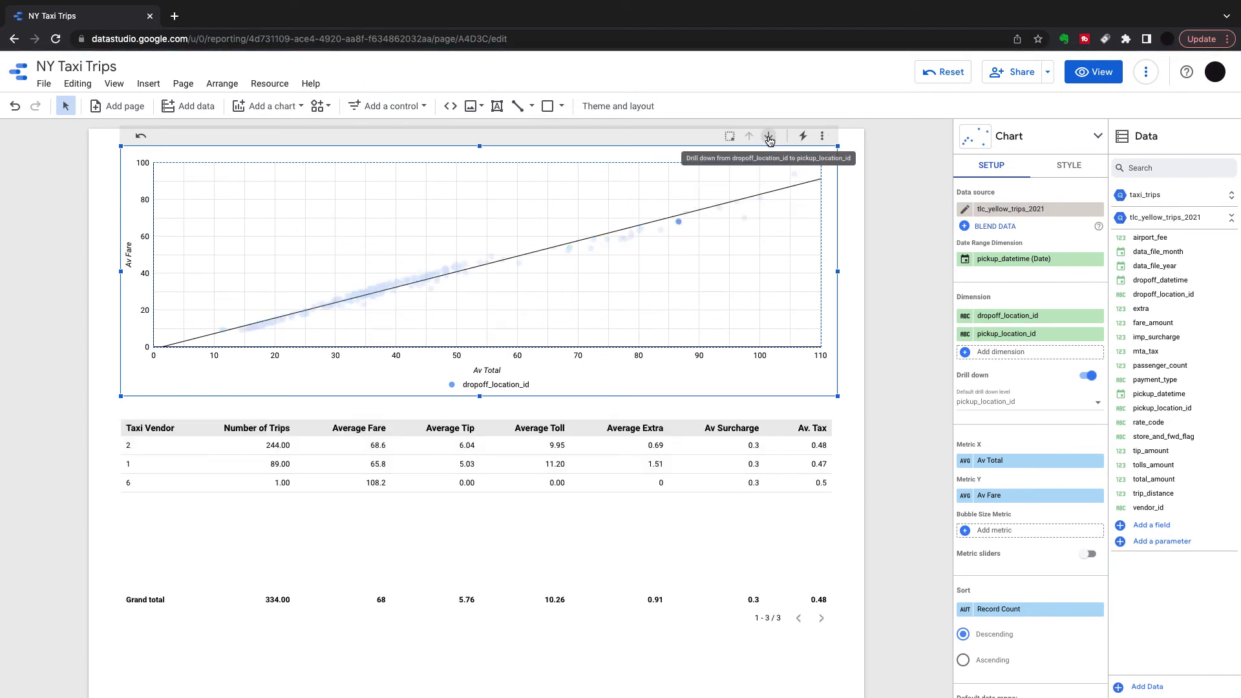
pyautogui.click(769, 140)
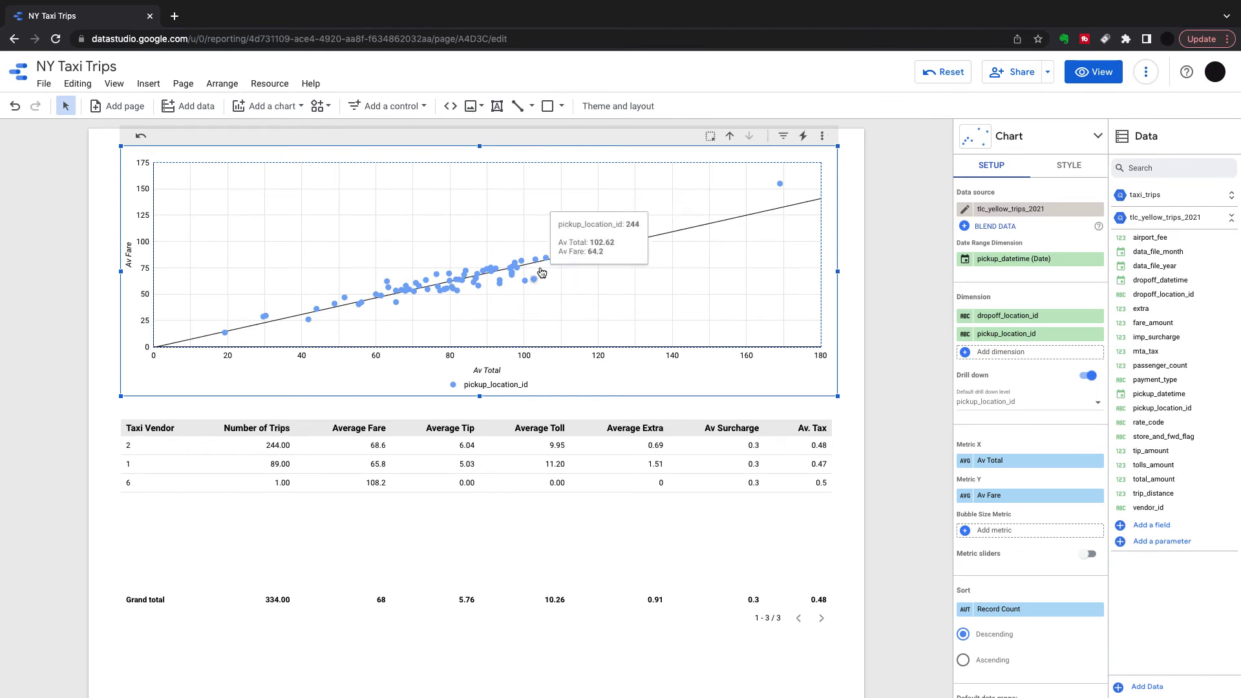
pyautogui.click(557, 236)
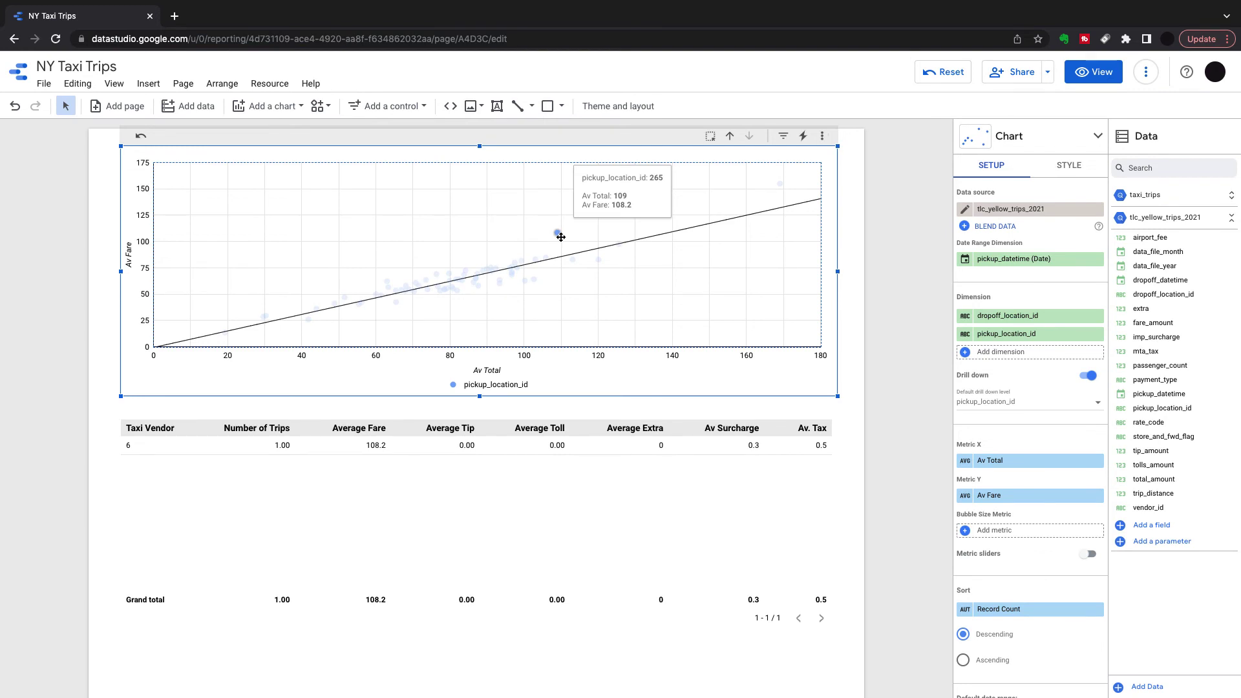
pyautogui.click(560, 237)
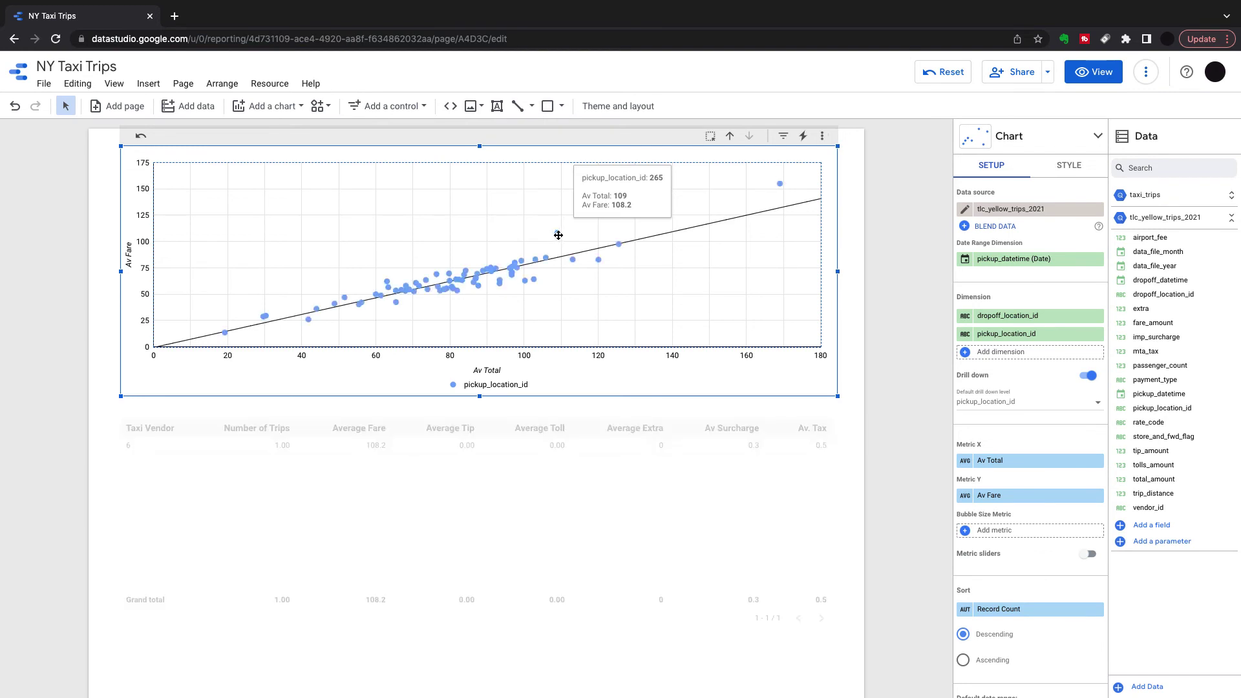
# - Reduce the scatter chart to 5 bubbles
pyautogui.click(1065, 168)
pyautogui.click(979, 241)
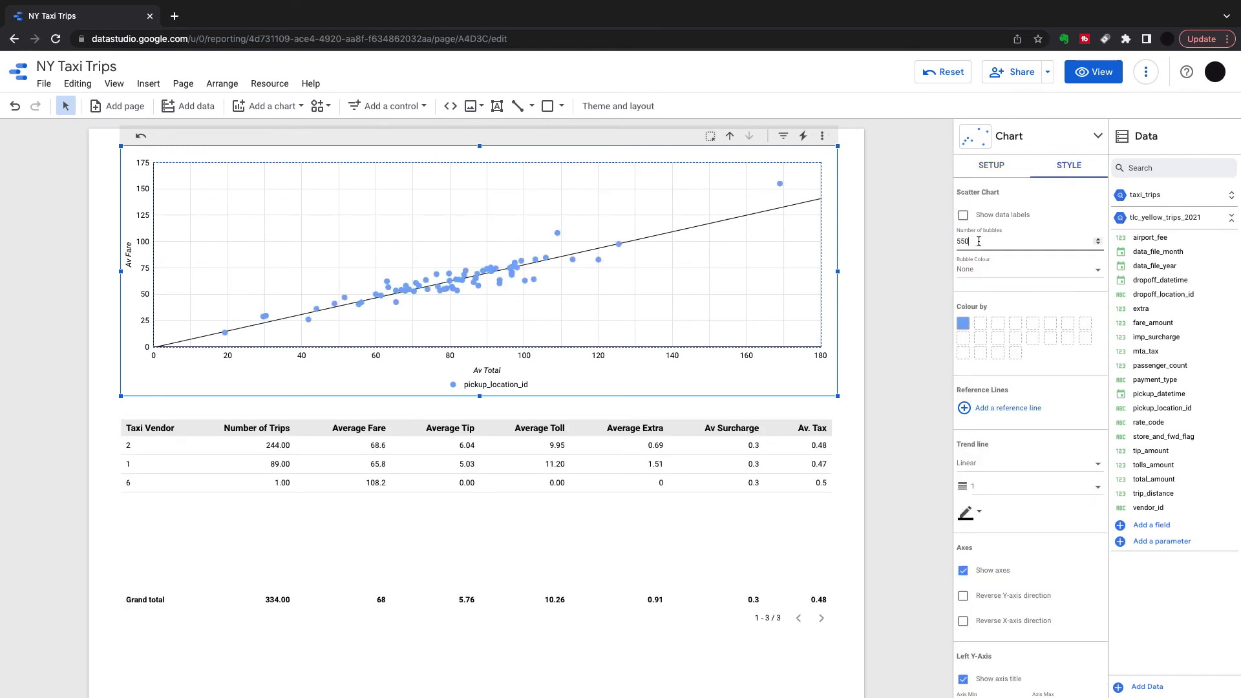
pyautogui.write('5')
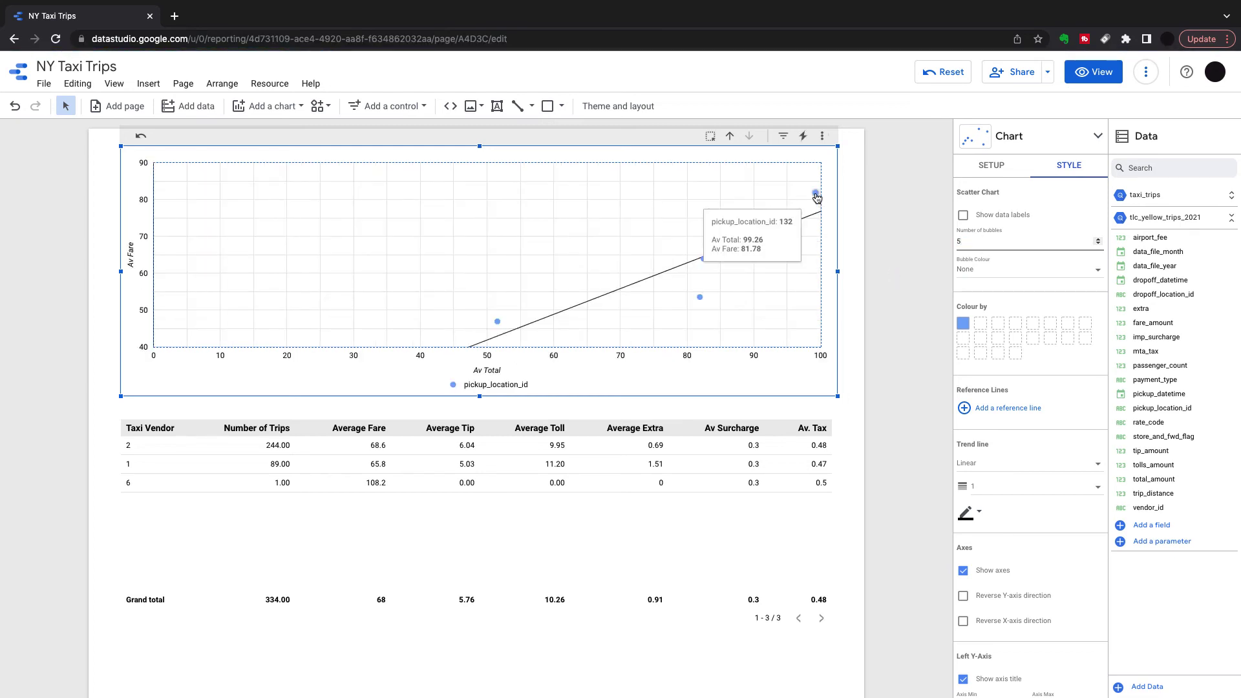
# - Cross-filter to pickup location 132 and place a date range control at the page top
pyautogui.click(816, 195)
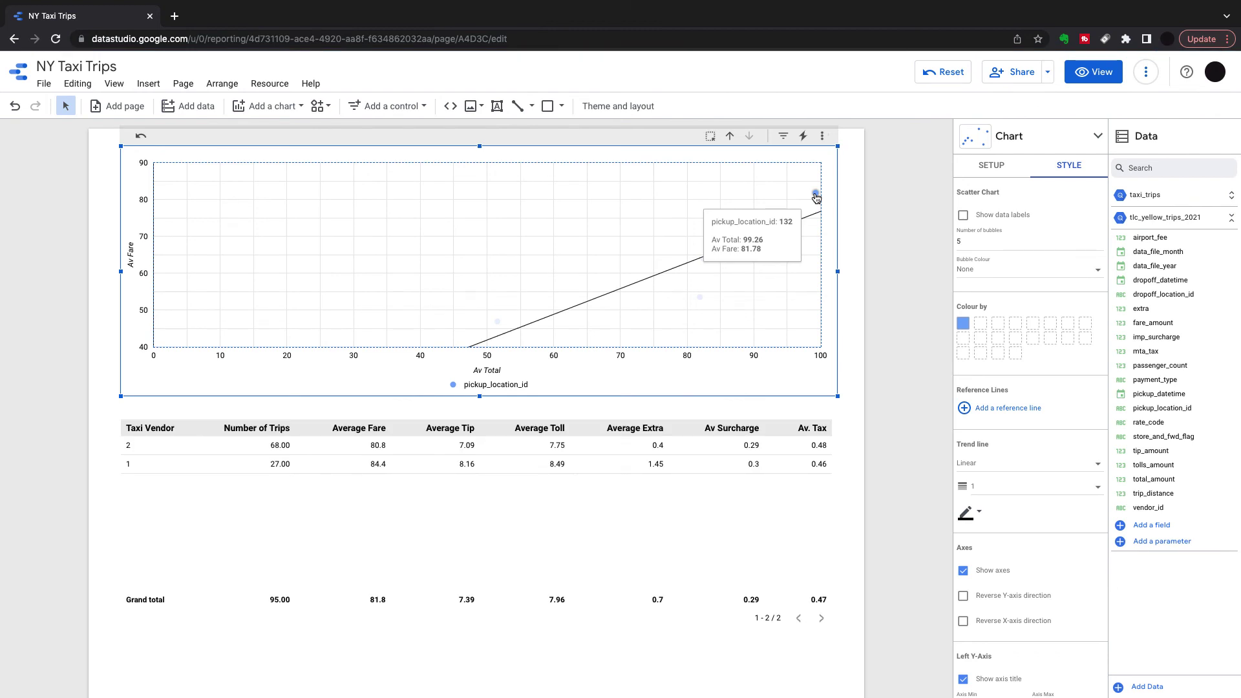
pyautogui.click(998, 172)
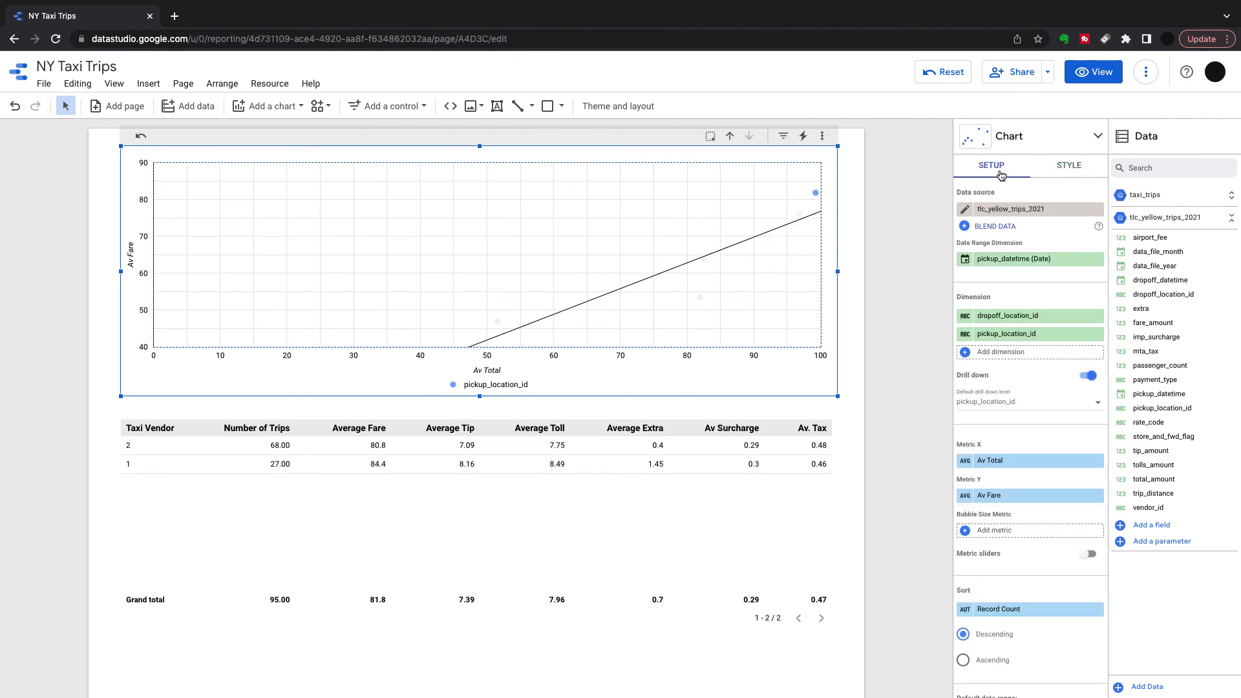
pyautogui.click(817, 207)
# - Select the scatter chart and scroll its setup down to the Default date range section
pyautogui.click(293, 150)
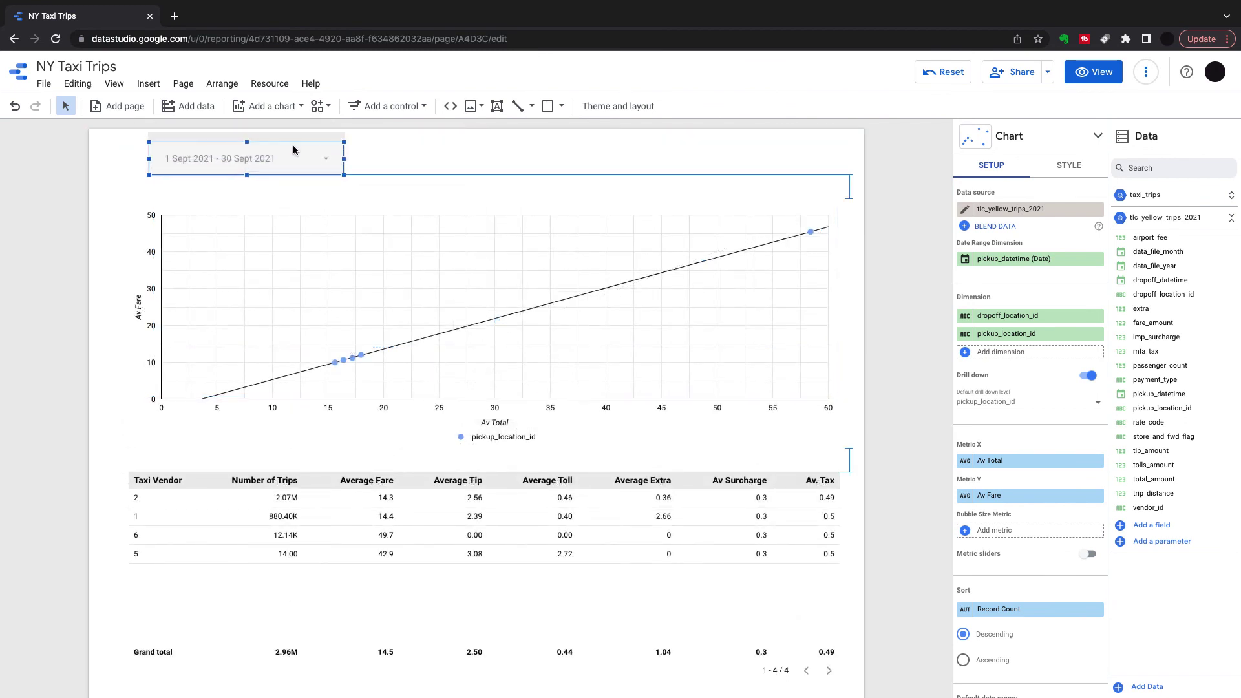
pyautogui.click(808, 291)
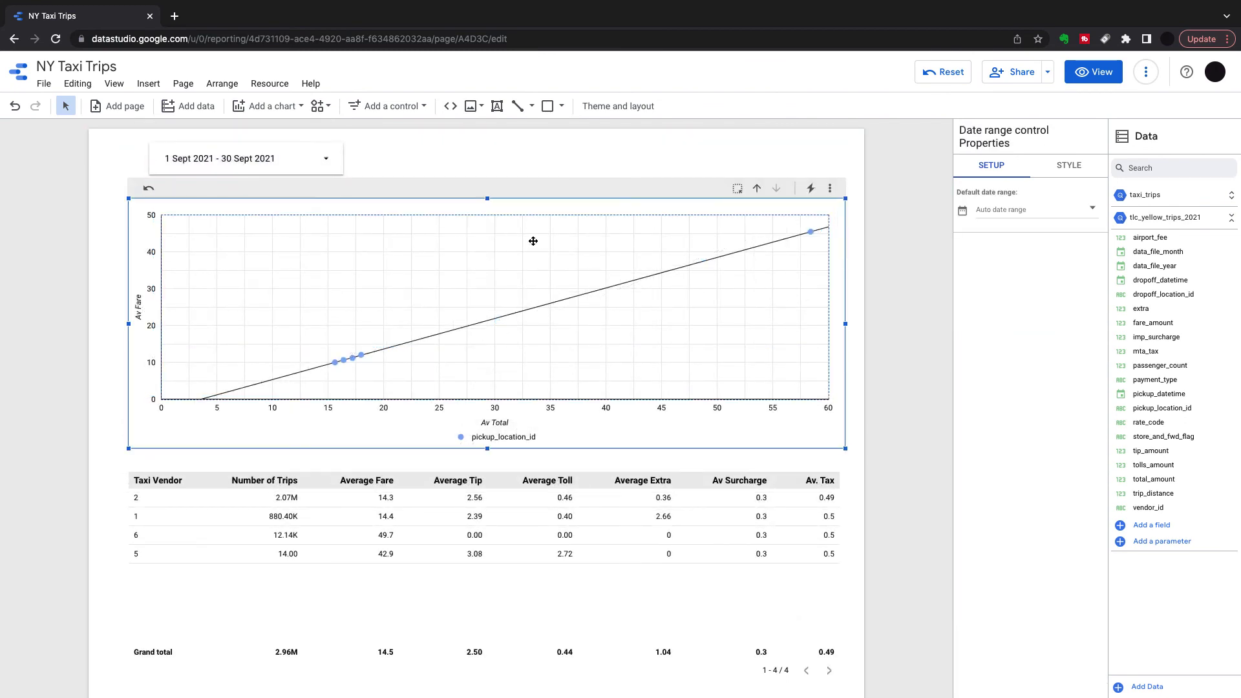
pyautogui.scroll(-10, 1019, 420)
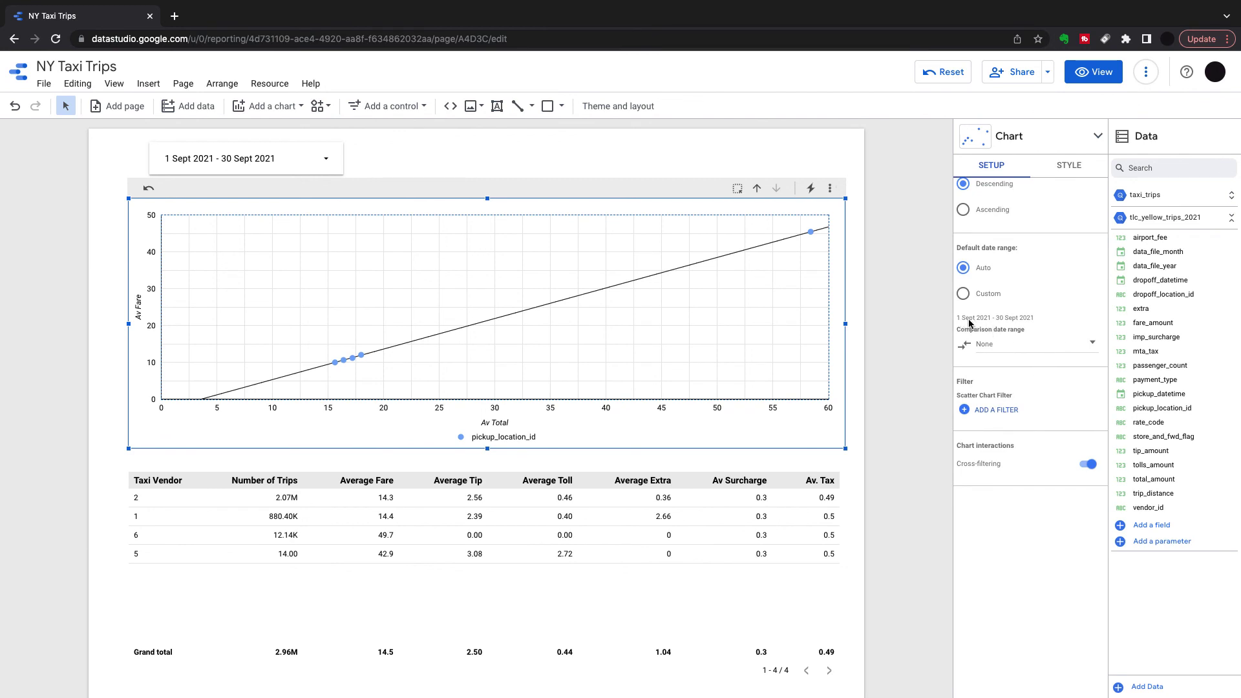
# - Set the scatter chart's comparison date range to Previous period and apply it
pyautogui.click(1093, 344)
pyautogui.click(1089, 352)
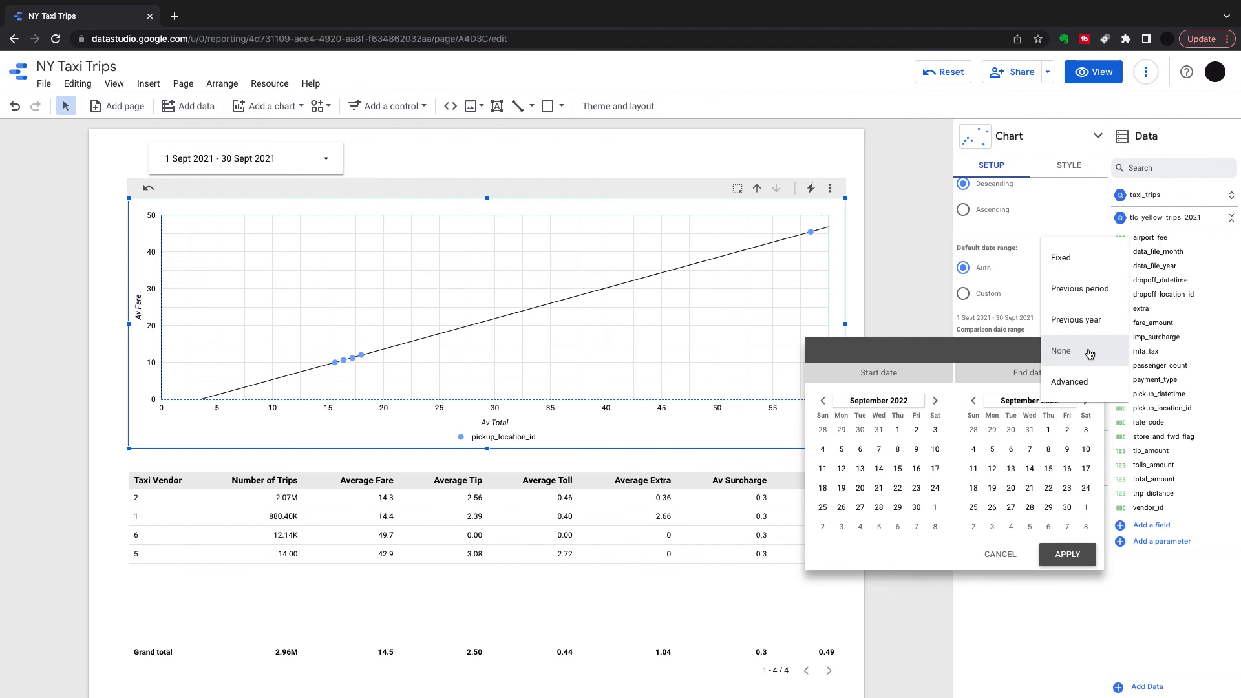
pyautogui.click(1083, 289)
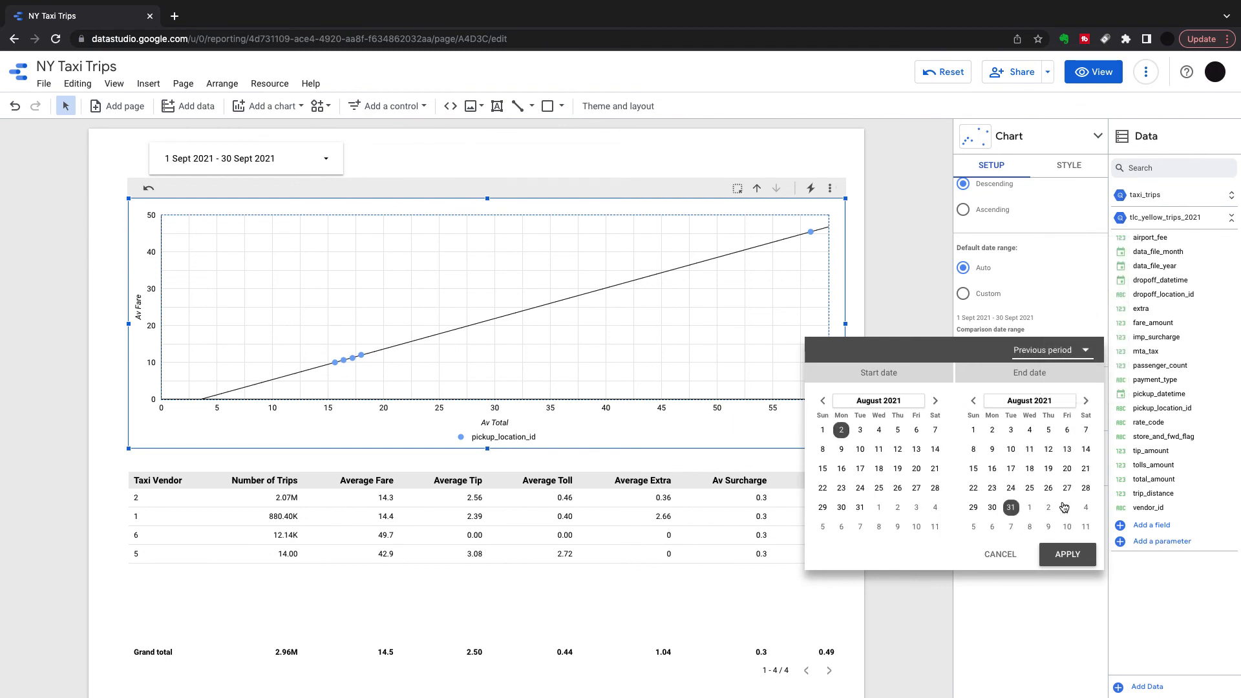
pyautogui.click(1067, 555)
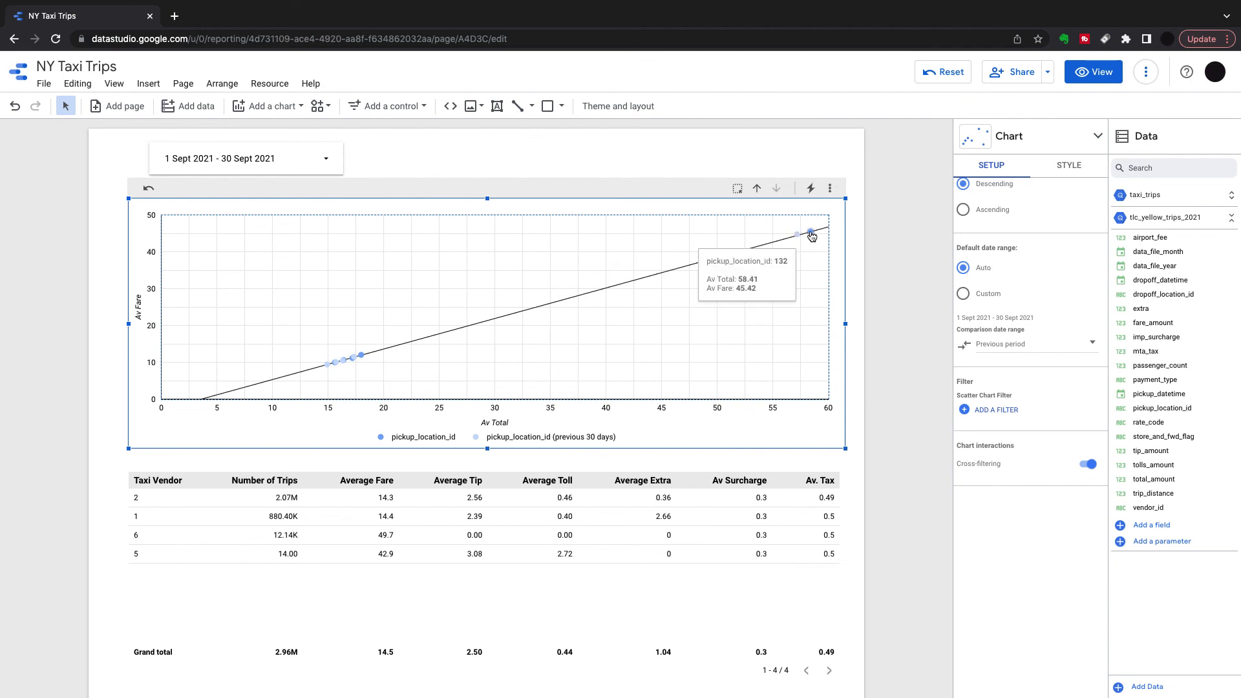
pyautogui.moveTo(800, 236)
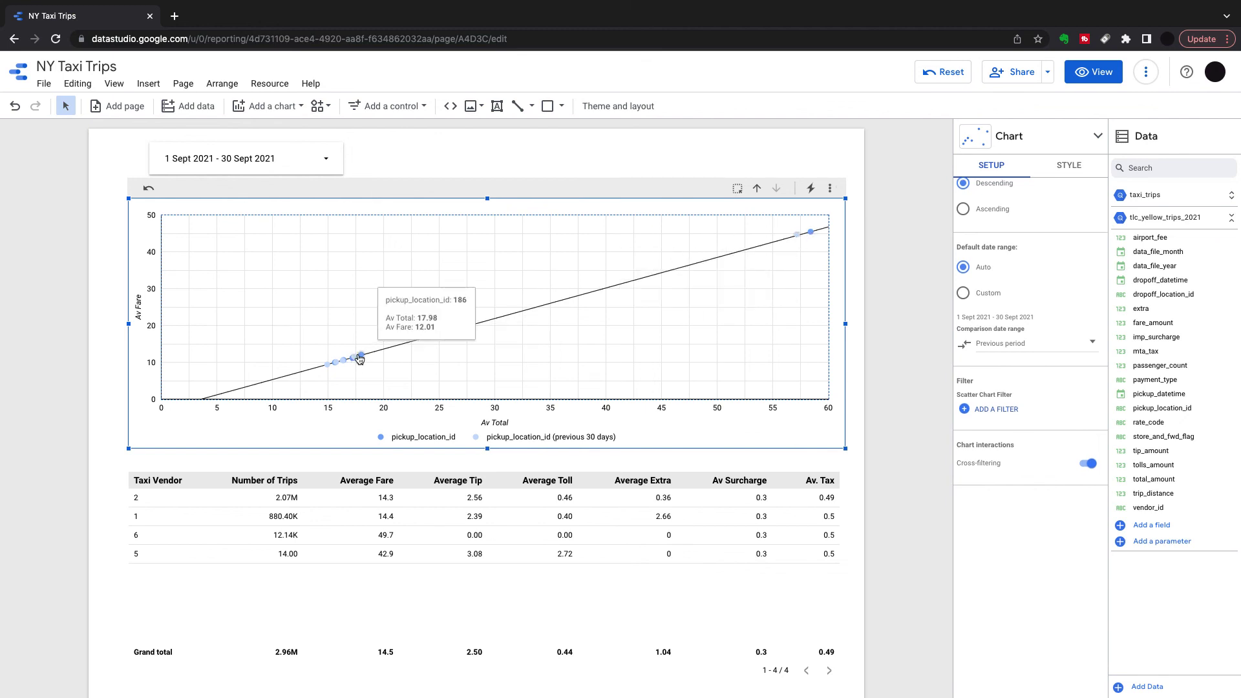
pyautogui.click(812, 237)
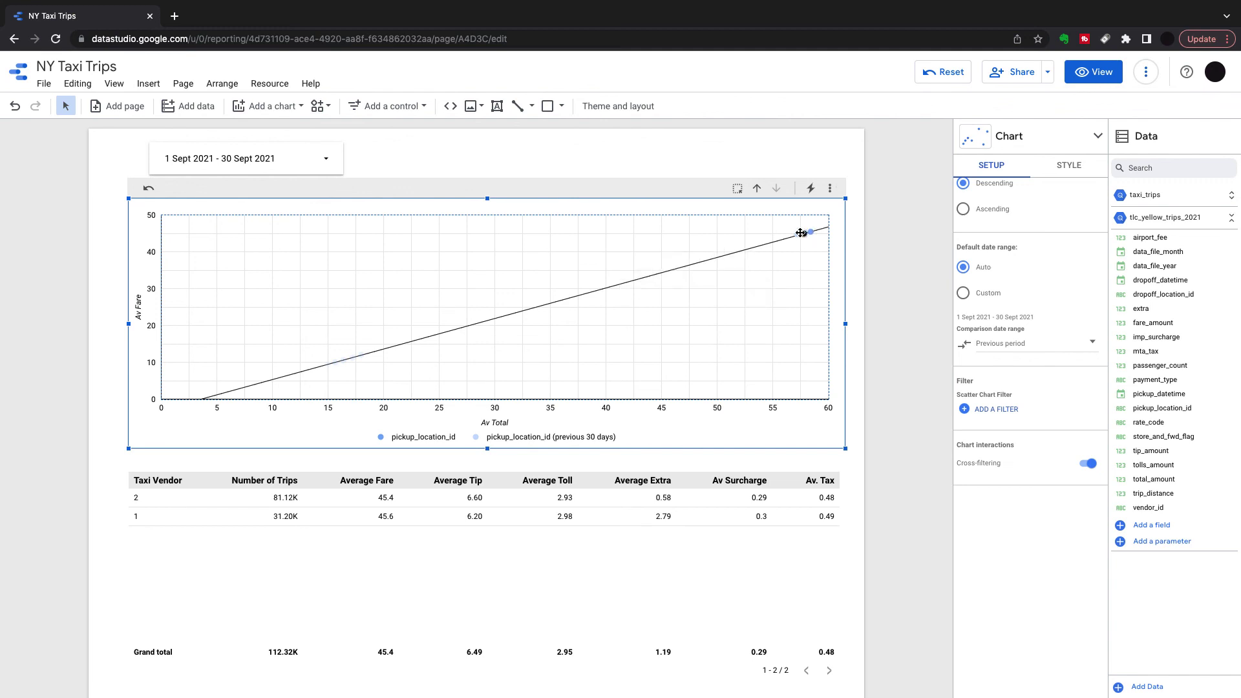
pyautogui.click(761, 228)
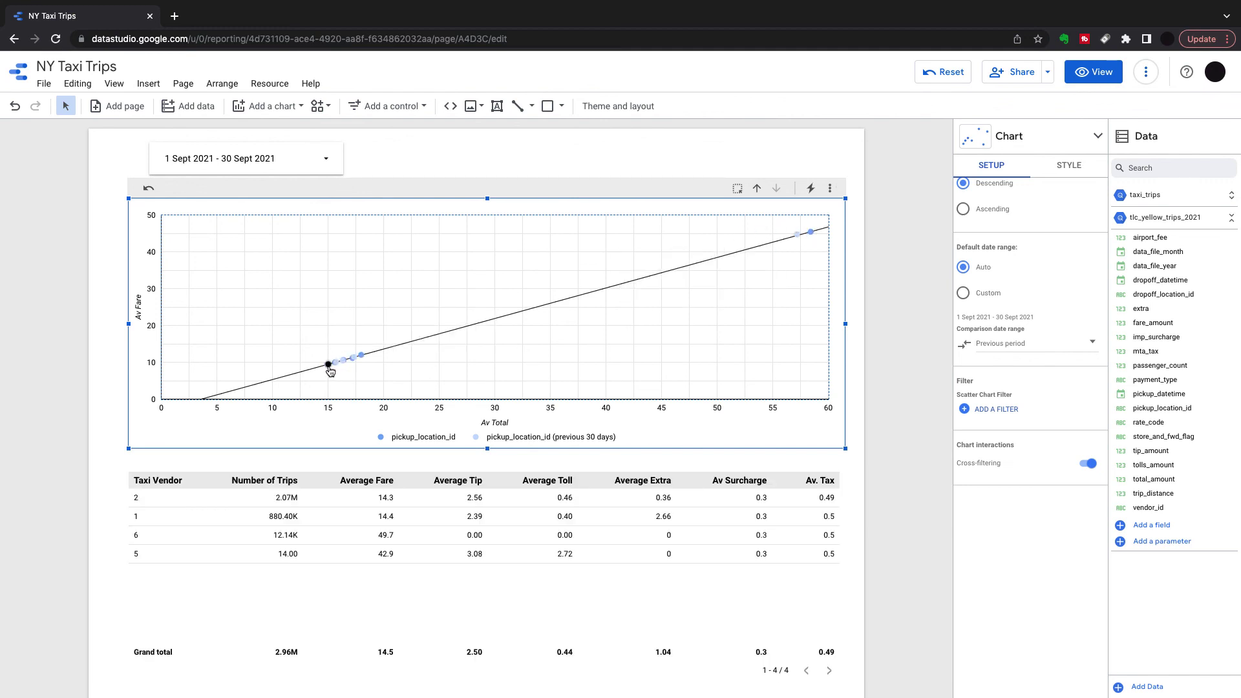
pyautogui.moveTo(350, 364)
pyautogui.click(361, 354)
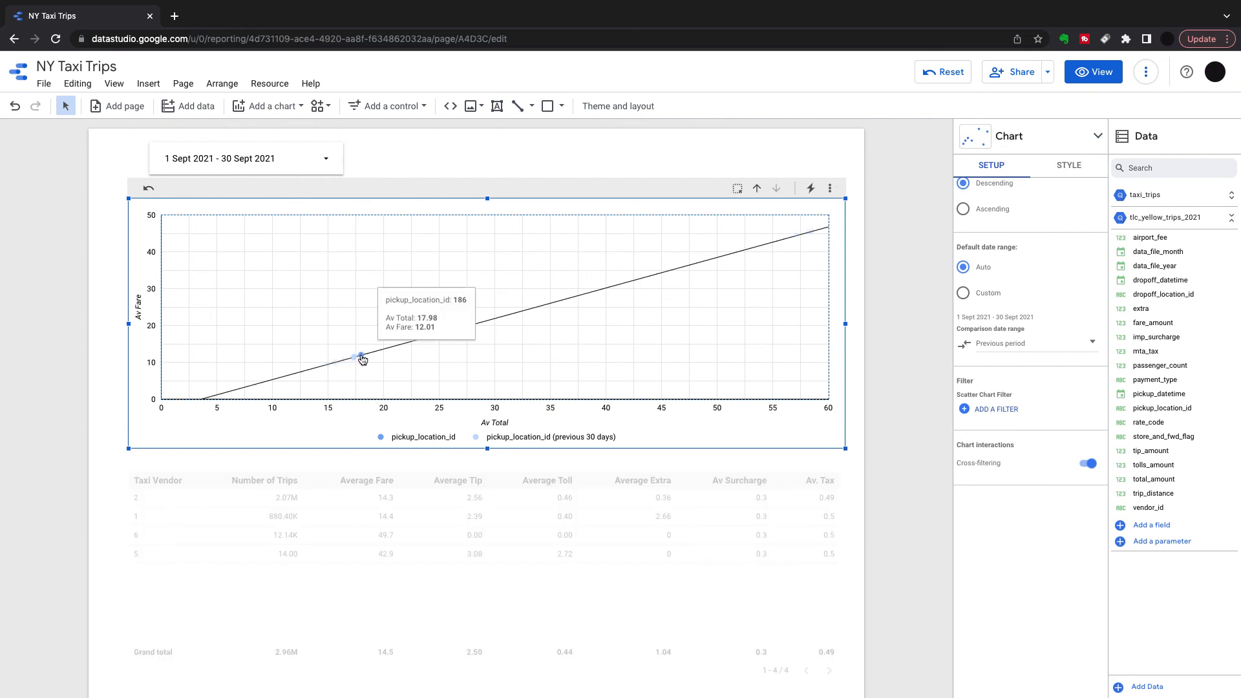
pyautogui.click(382, 273)
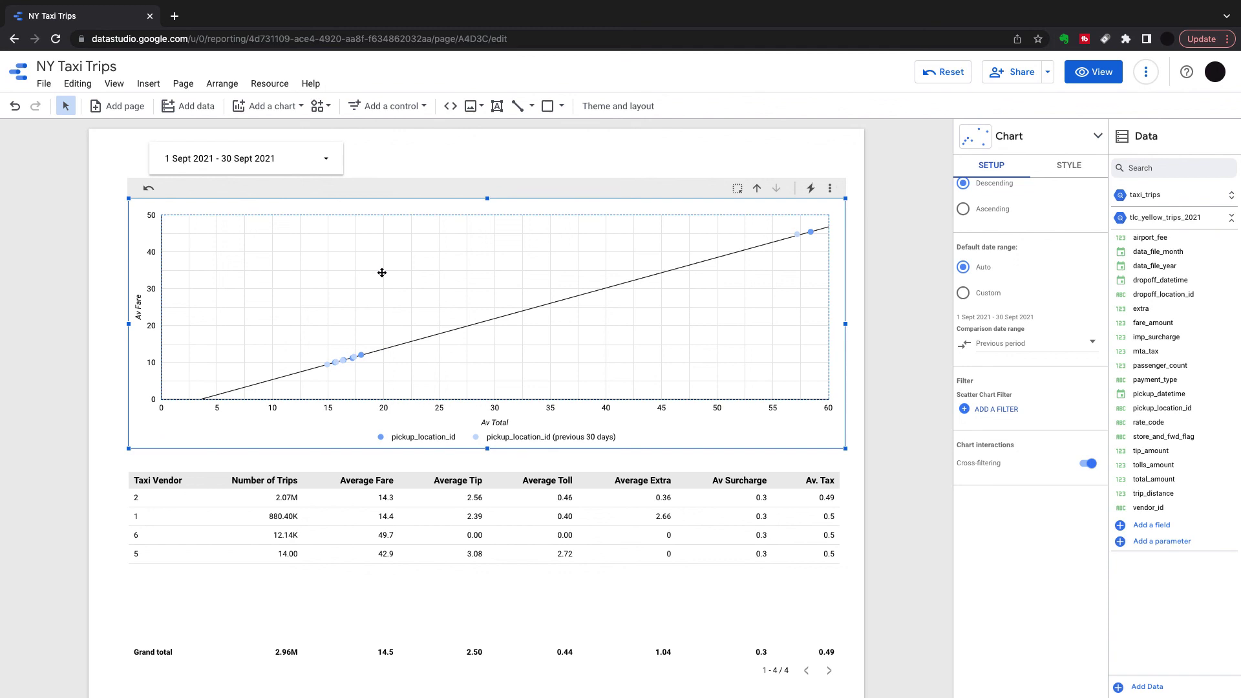